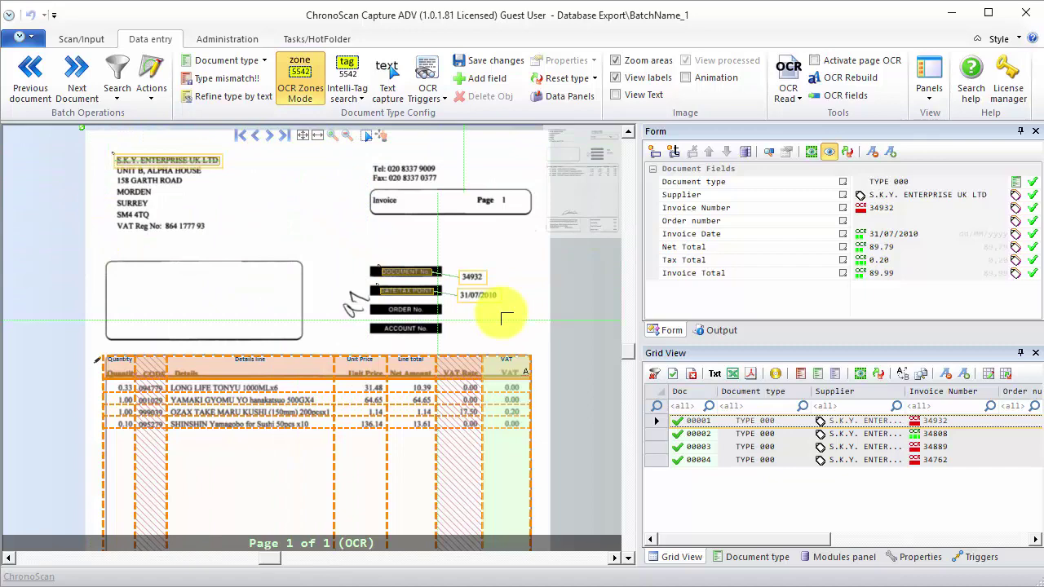
left_click_drag(315, 302, 298, 257)
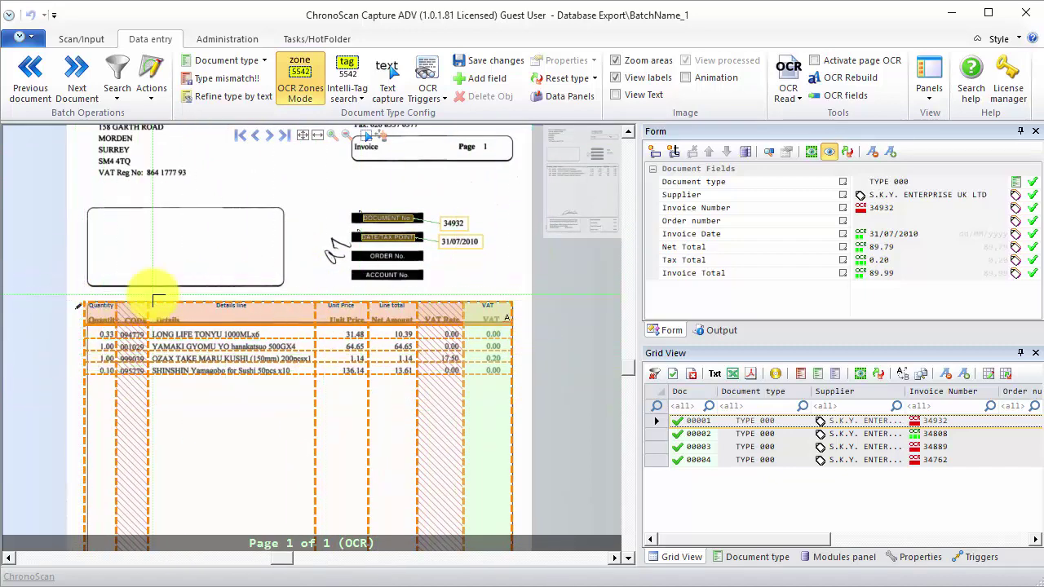
left_click_drag(198, 279, 187, 291)
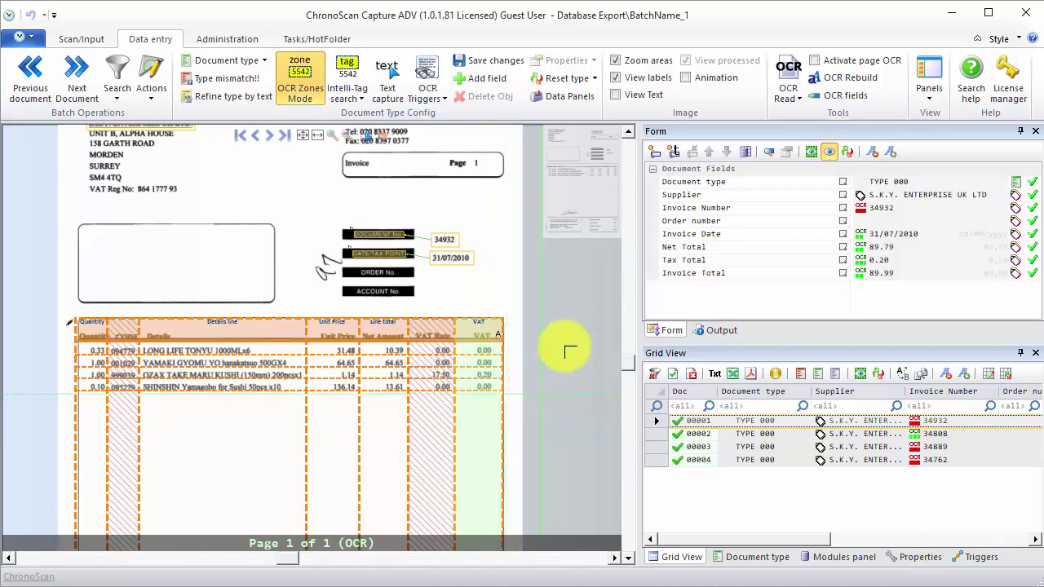
Add a new document field named GUID to the form
left_click(655, 153)
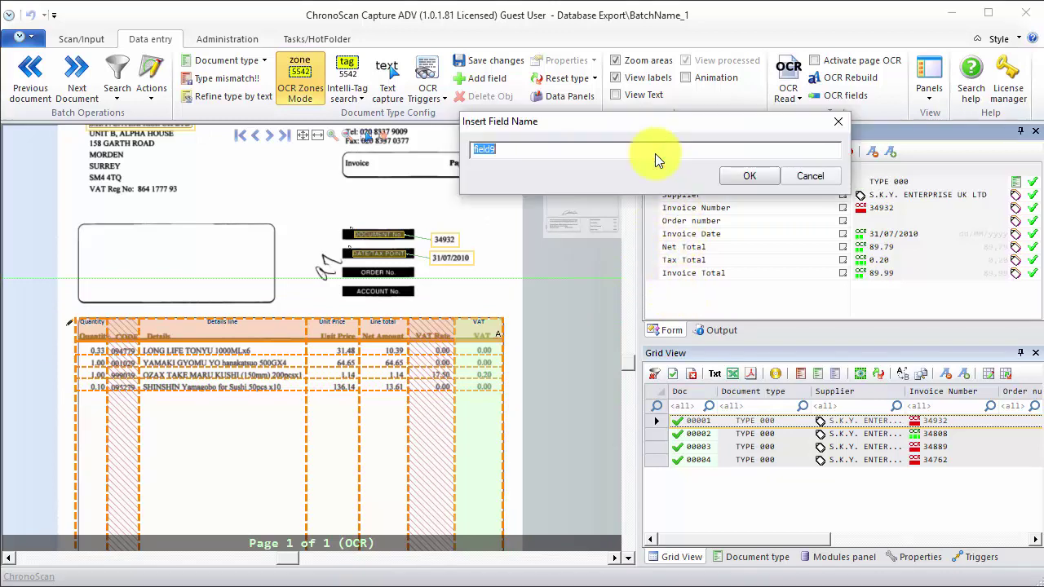
type("GUID")
left_click(743, 174)
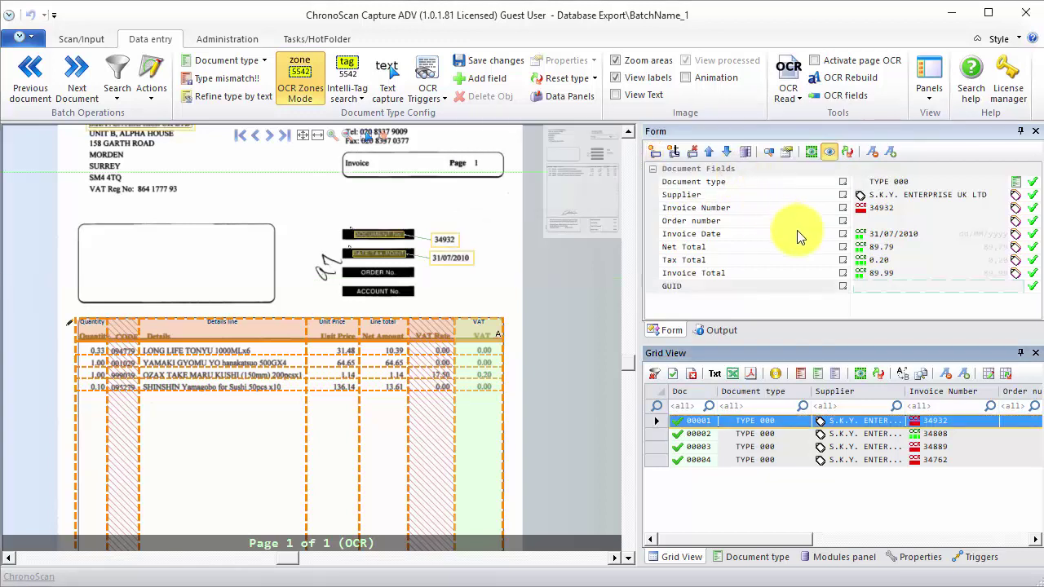
Open the document's OnValidate script for editing from the GUID field's properties
left_click(716, 286)
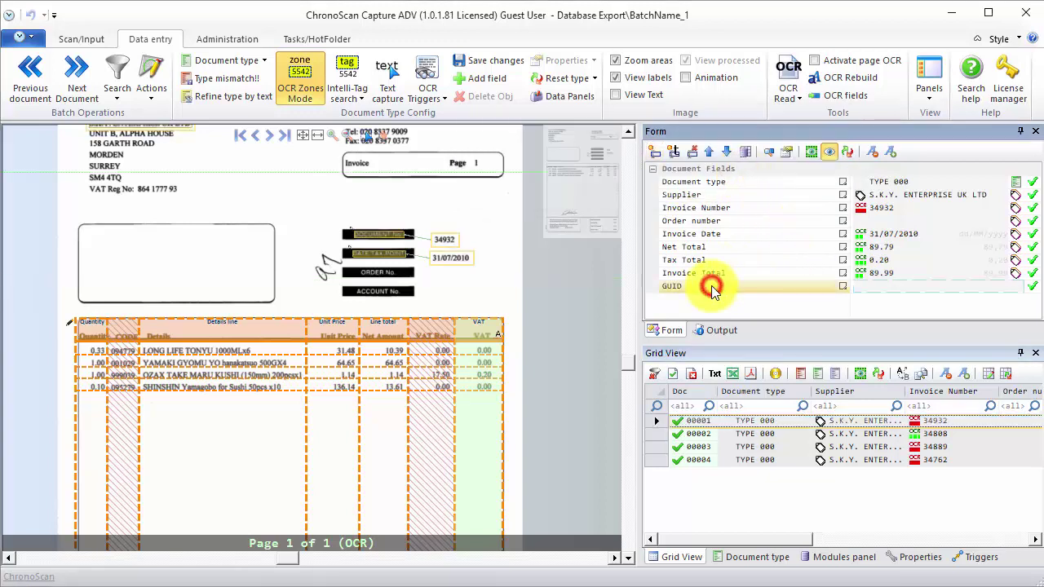
right_click(814, 286)
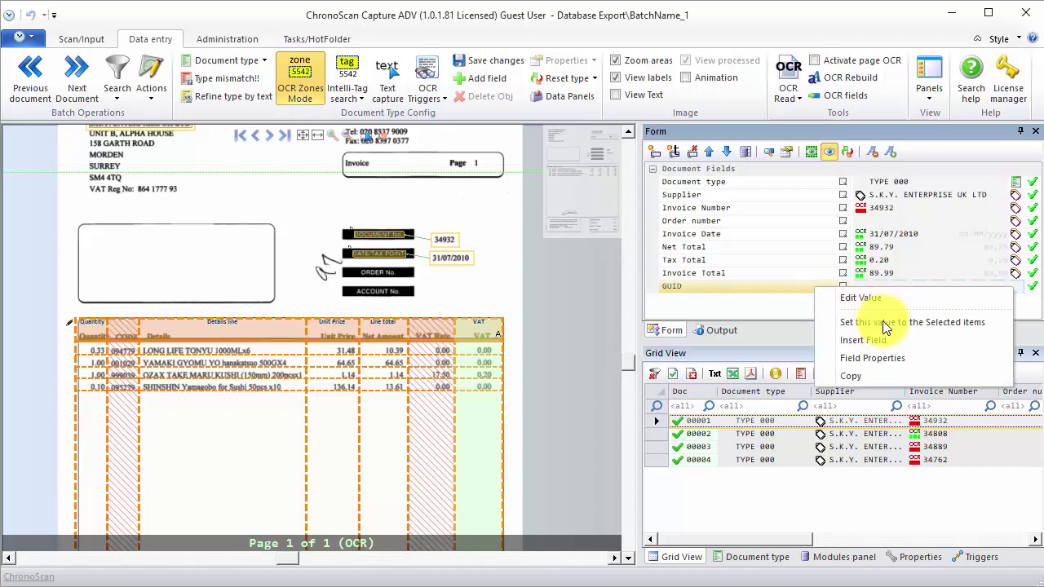
left_click(855, 361)
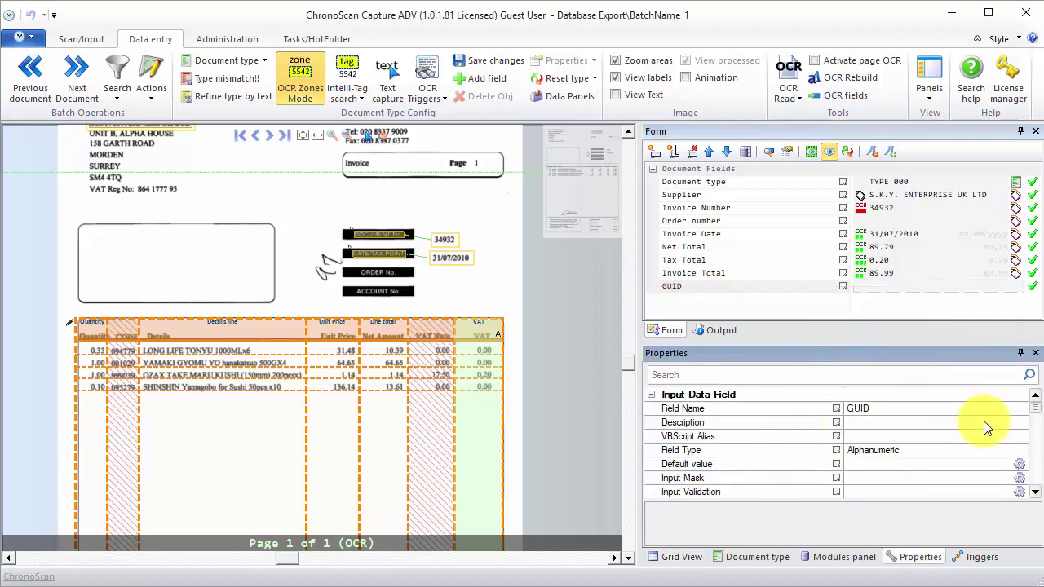
left_click_drag(1034, 404, 1028, 482)
left_click(727, 394)
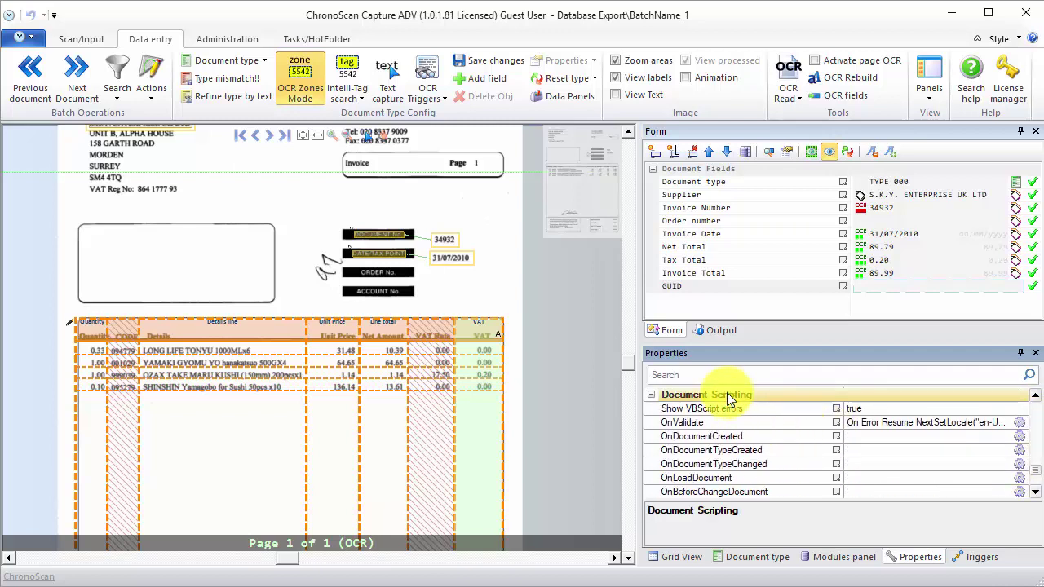
left_click(677, 424)
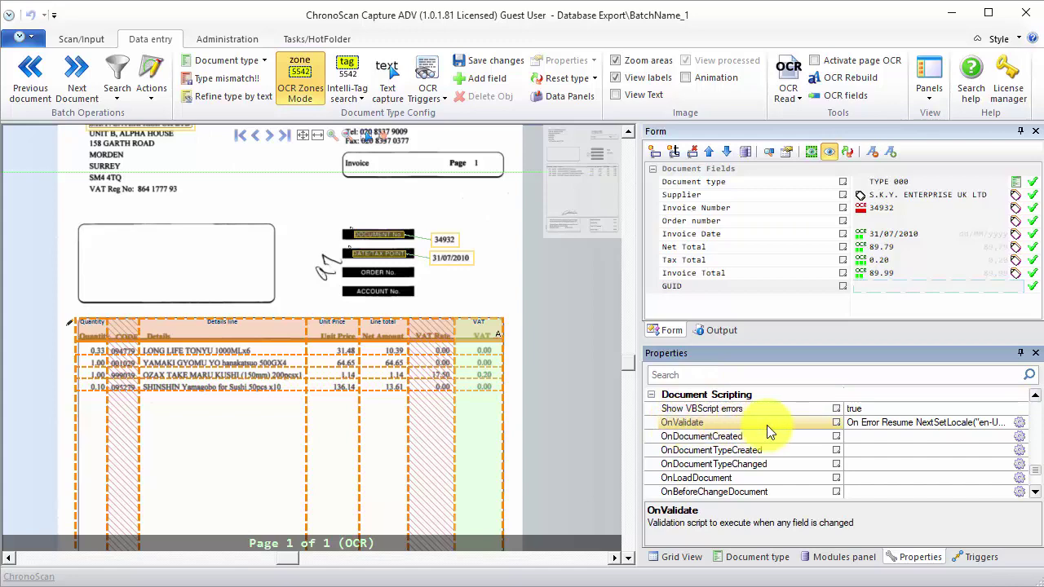
left_click(1020, 424)
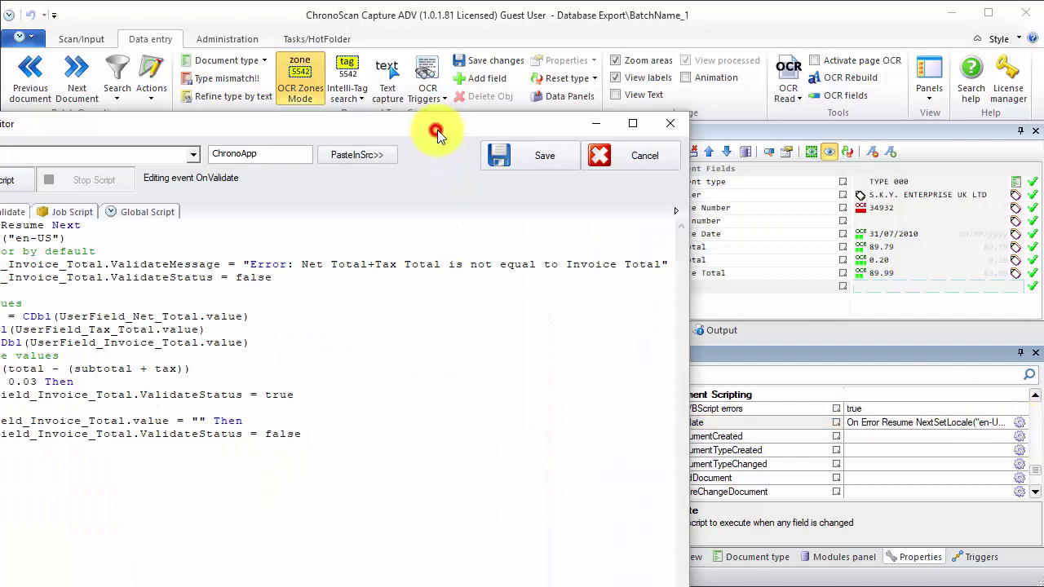
left_click_drag(437, 134, 663, 35)
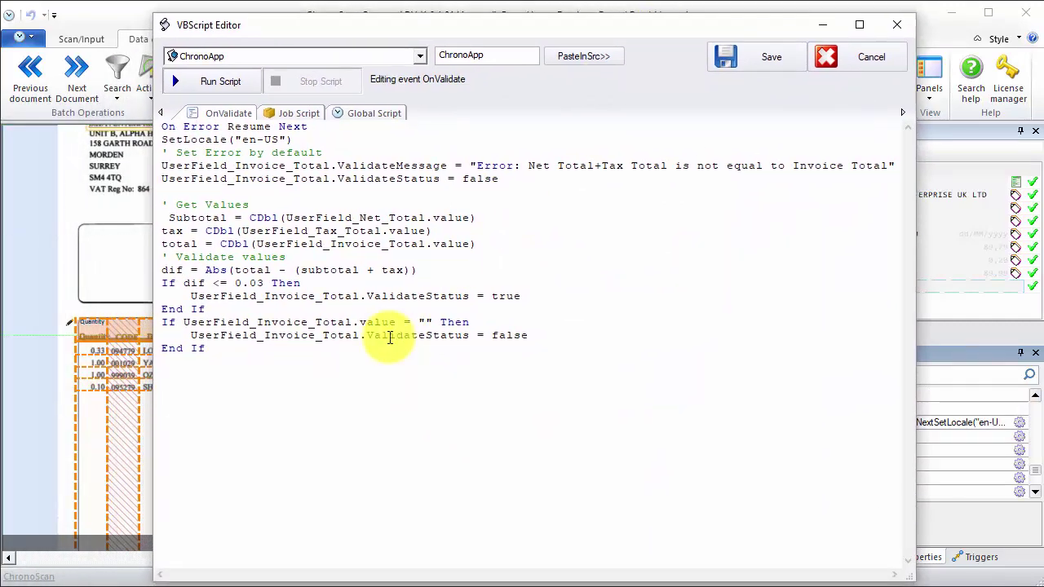
Append the line UserField_GUID.value = ChronoDocument.get_field_value("Guid") after the last End If of the OnValidate script
left_click(236, 349)
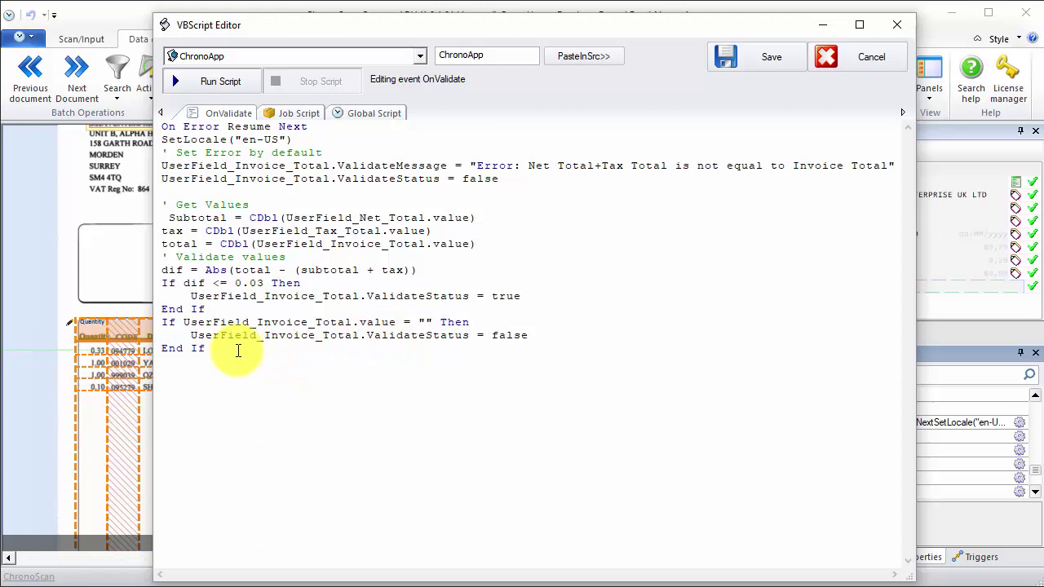
key("Return")
key("Return")
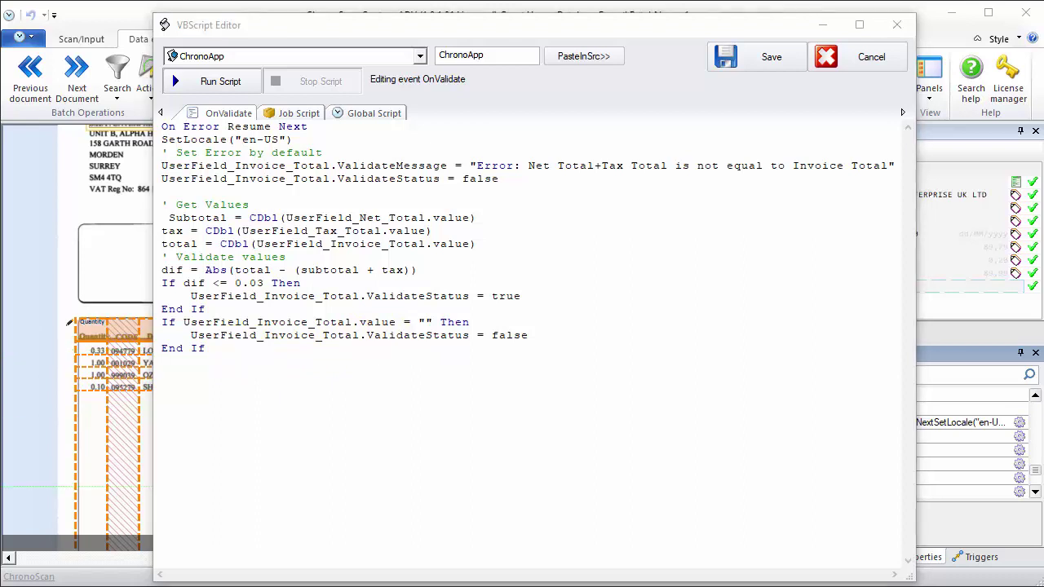
left_click(194, 387)
type("UserField_GUID.value=ChronoDocument.get_field_value(\"Guid\")")
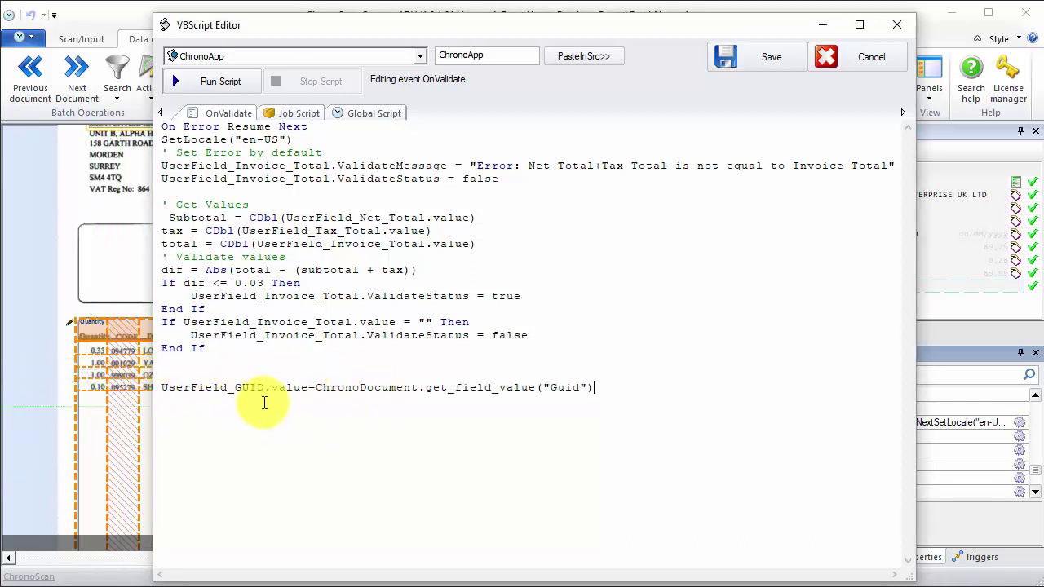
left_click(306, 389)
left_click(322, 387)
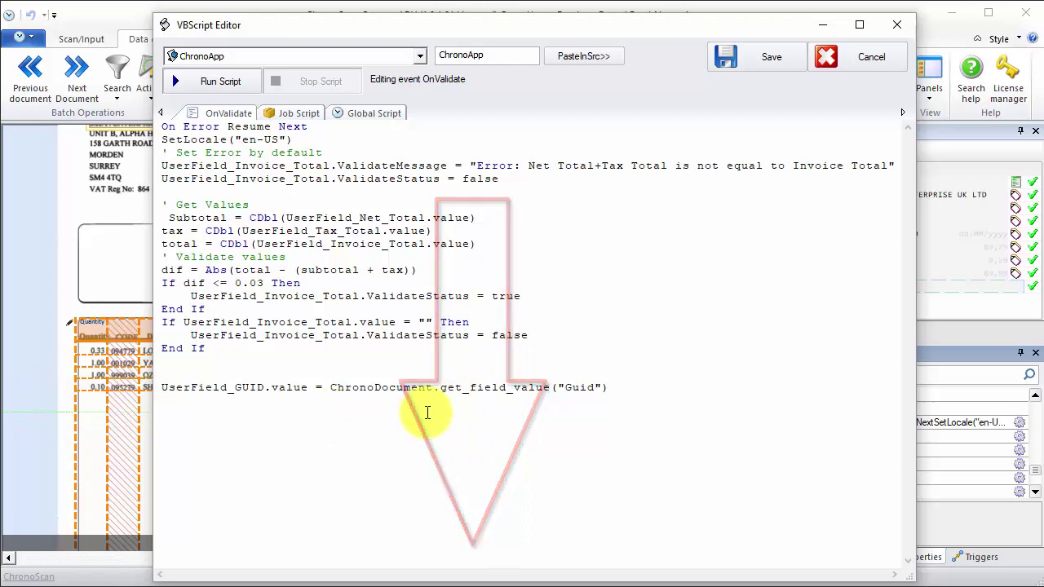
Run the OnValidate script once and save it
left_click(208, 80)
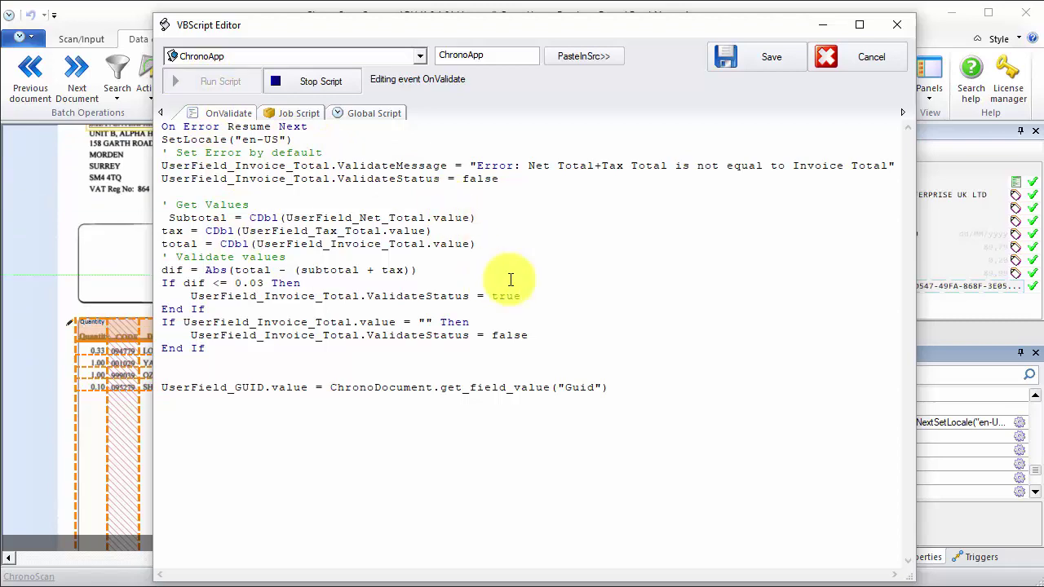
left_click(747, 62)
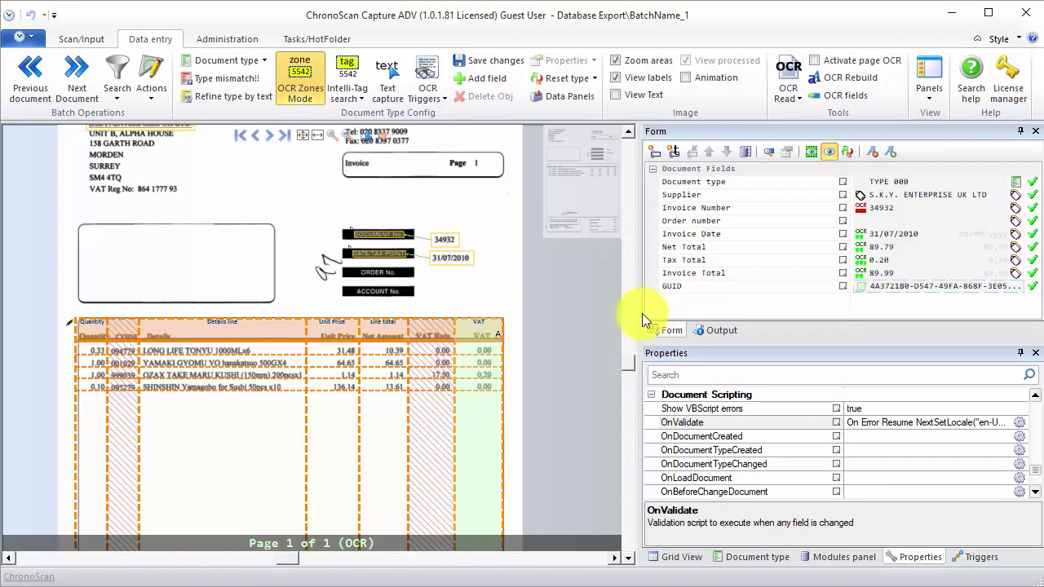
Widen the form area to read the complete GUID value, and look over the invoice page
left_click_drag(642, 314, 461, 310)
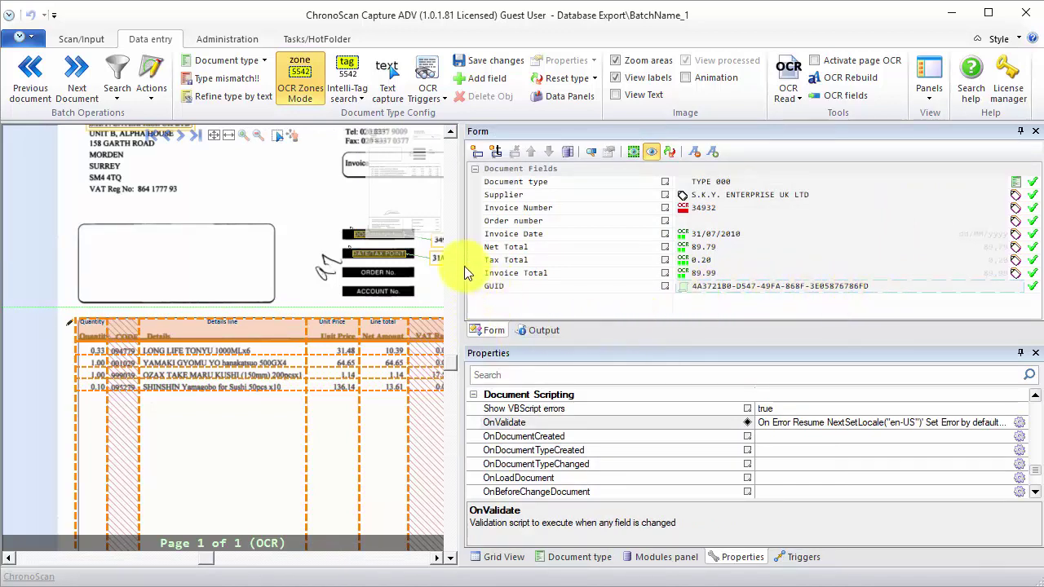
left_click_drag(464, 266, 593, 270)
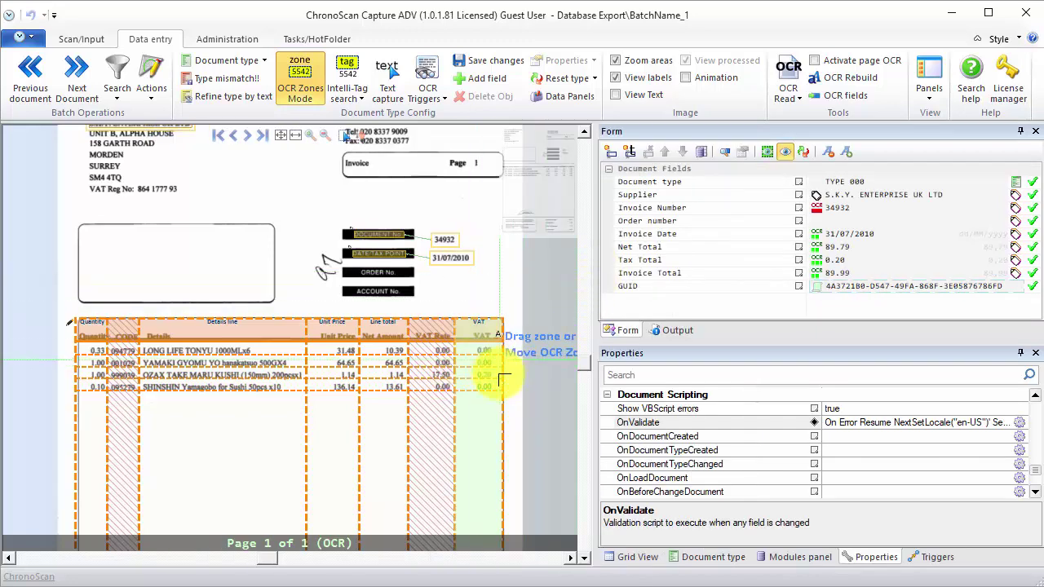
scroll(542, 337, "up", 1)
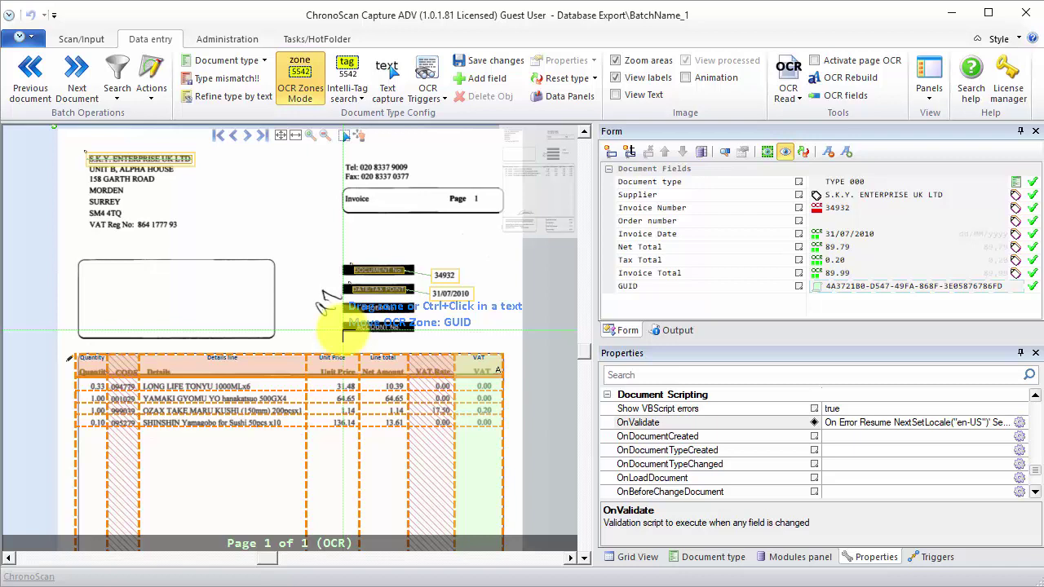
left_click_drag(343, 327, 195, 97)
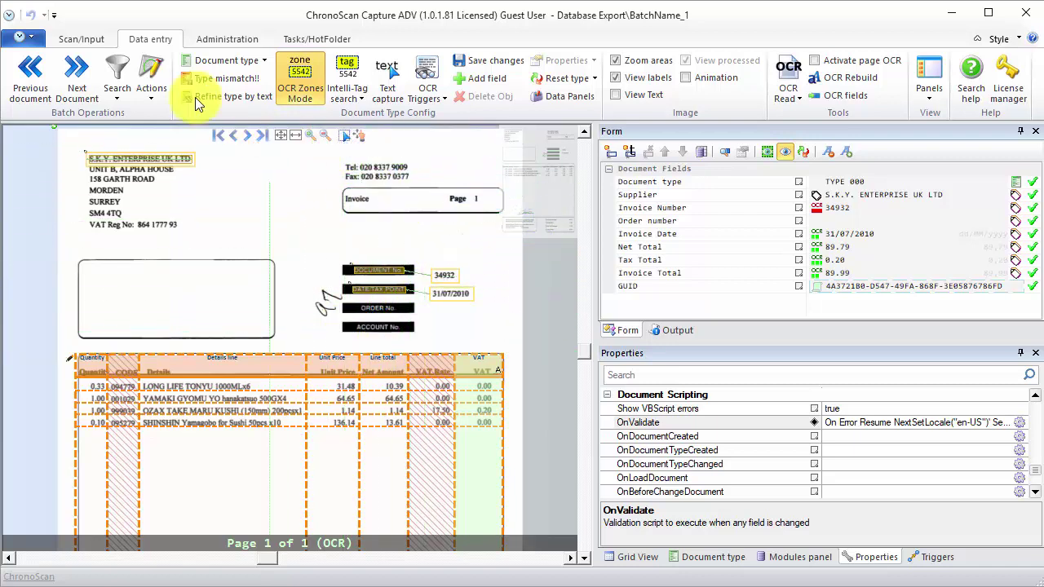
Open the export outputs of the current batch and check the existing ODBC Export and ODBC Export_1 outputs
left_click(81, 38)
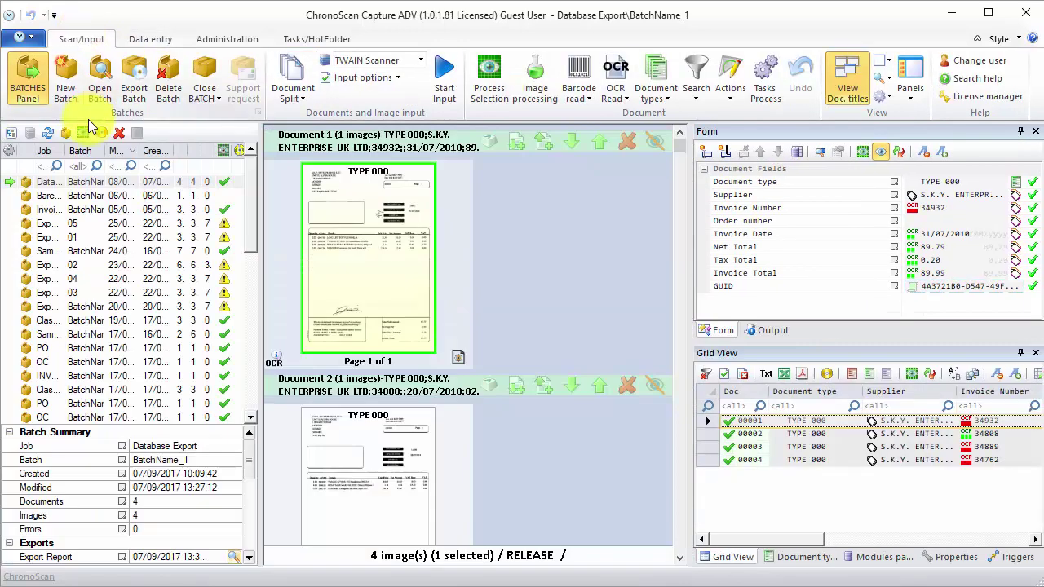
left_click(136, 84)
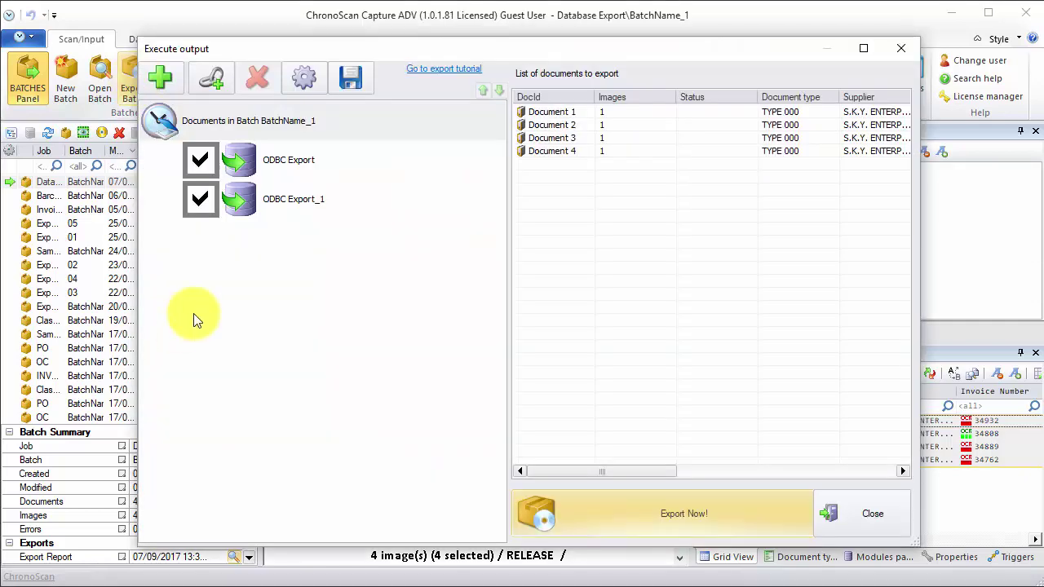
left_click(260, 164)
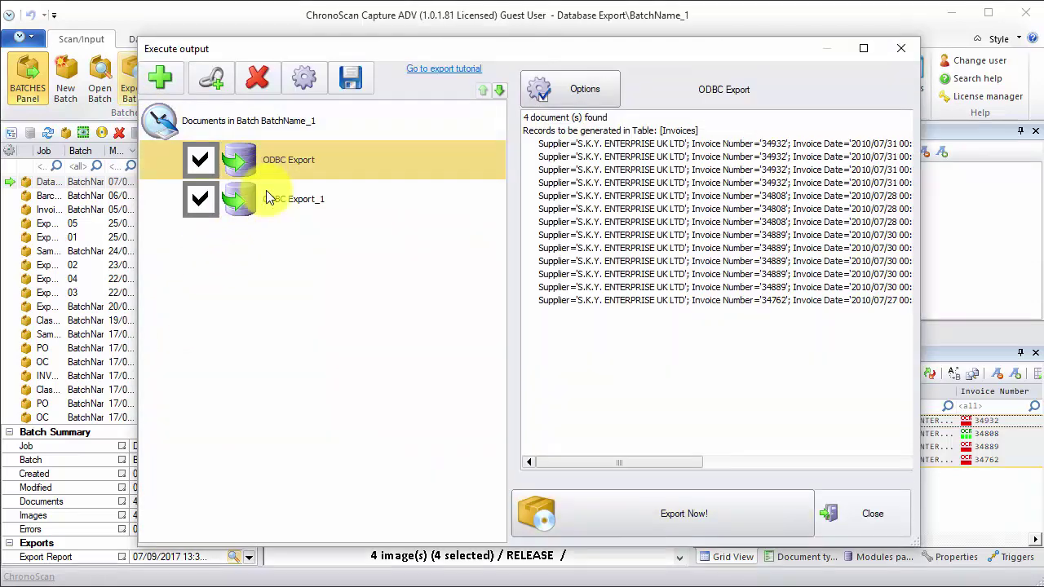
left_click(271, 199)
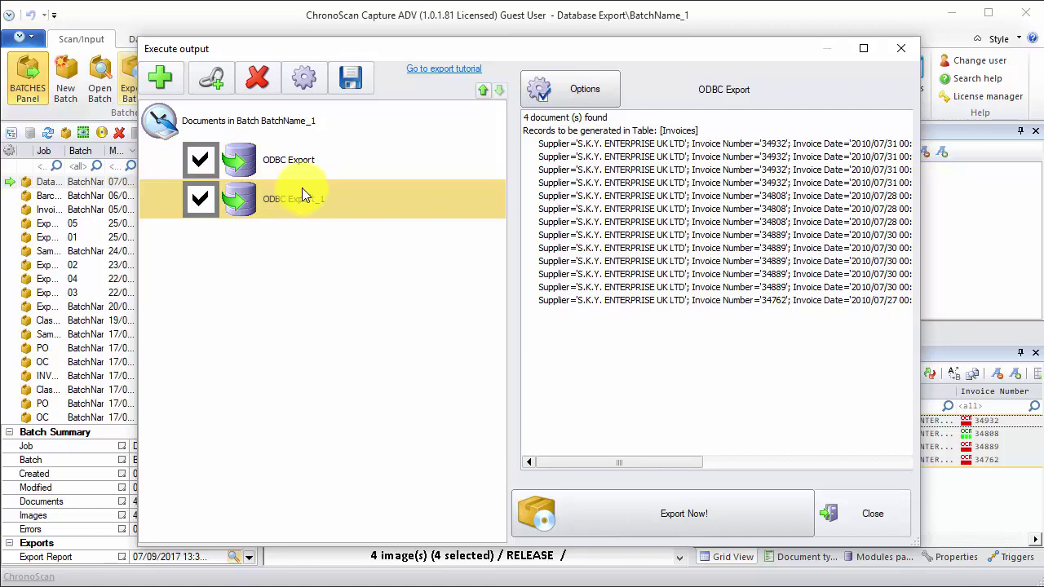
Add another export output with the ODBC Export format and File System as its destination
left_click(158, 74)
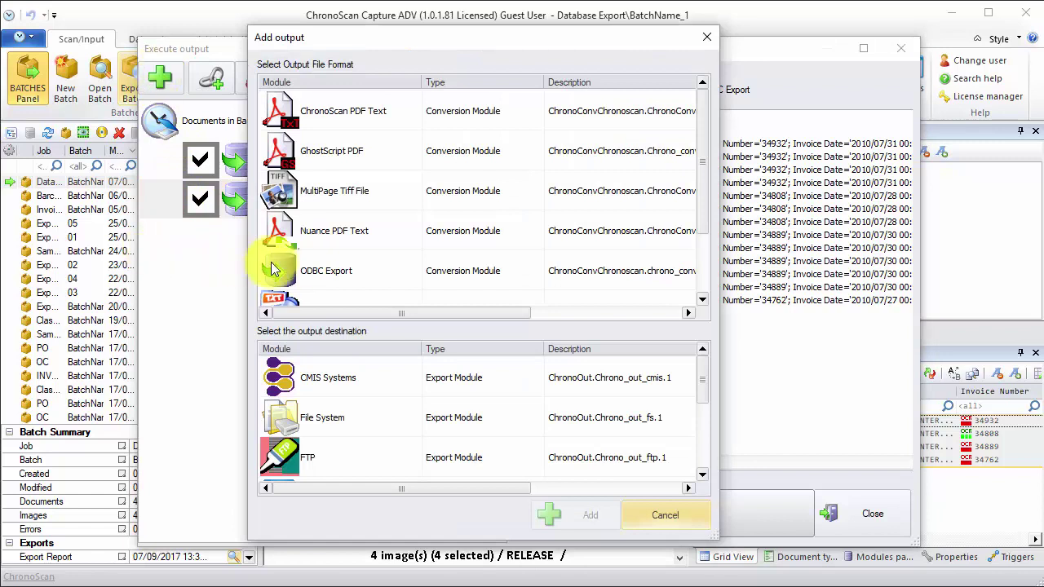
left_click(318, 268)
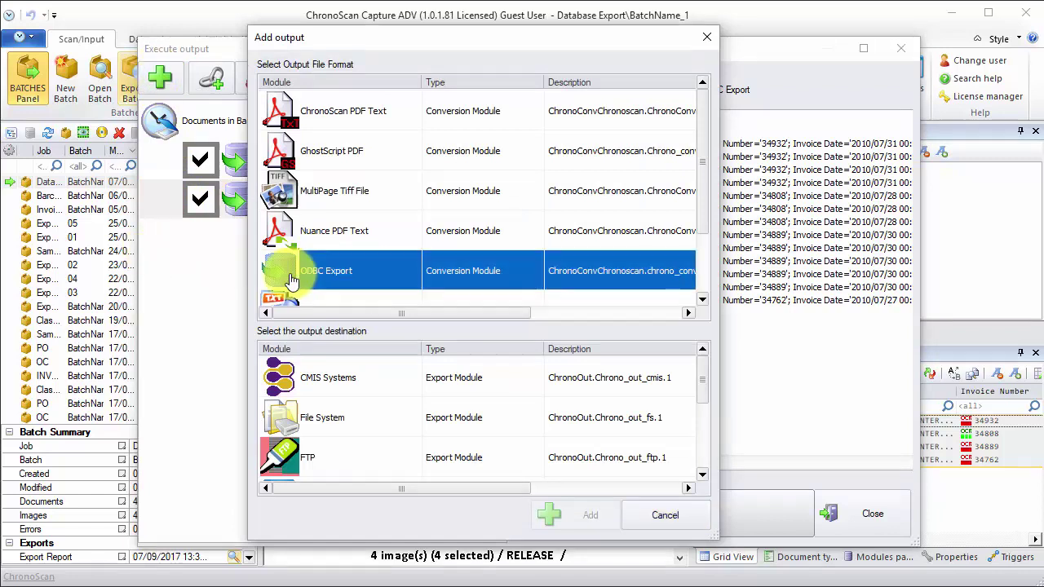
left_click(327, 418)
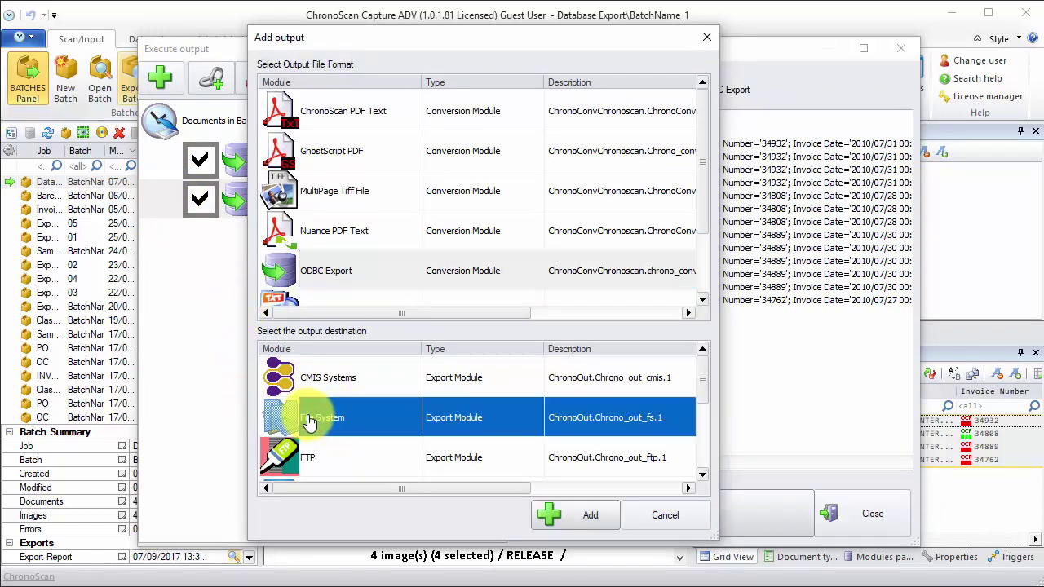
left_click(575, 518)
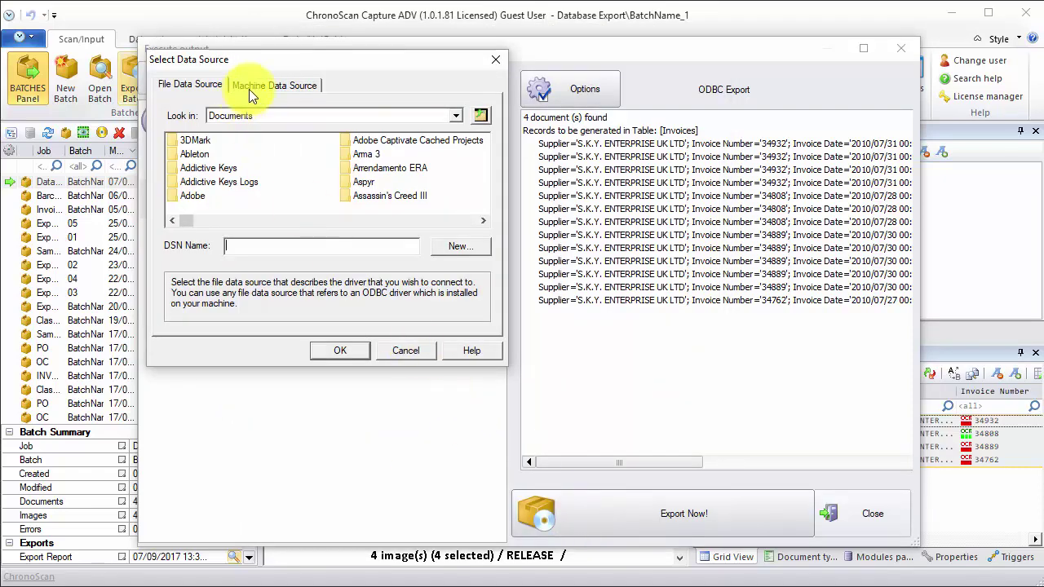
Connect the new ODBC output to the machine data source Invoices_MDB
left_click(252, 86)
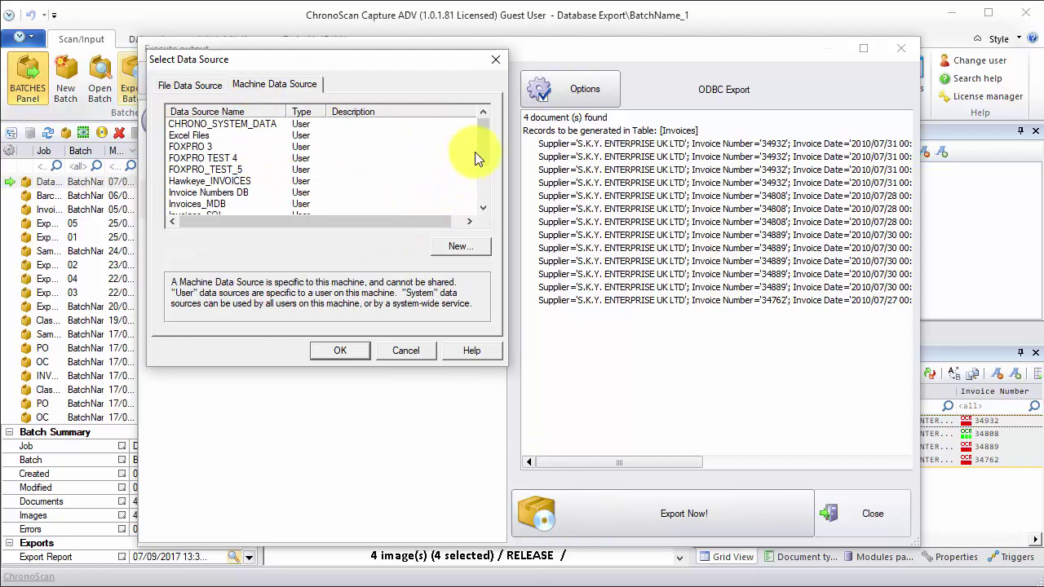
left_click_drag(481, 143, 482, 148)
left_click(209, 181)
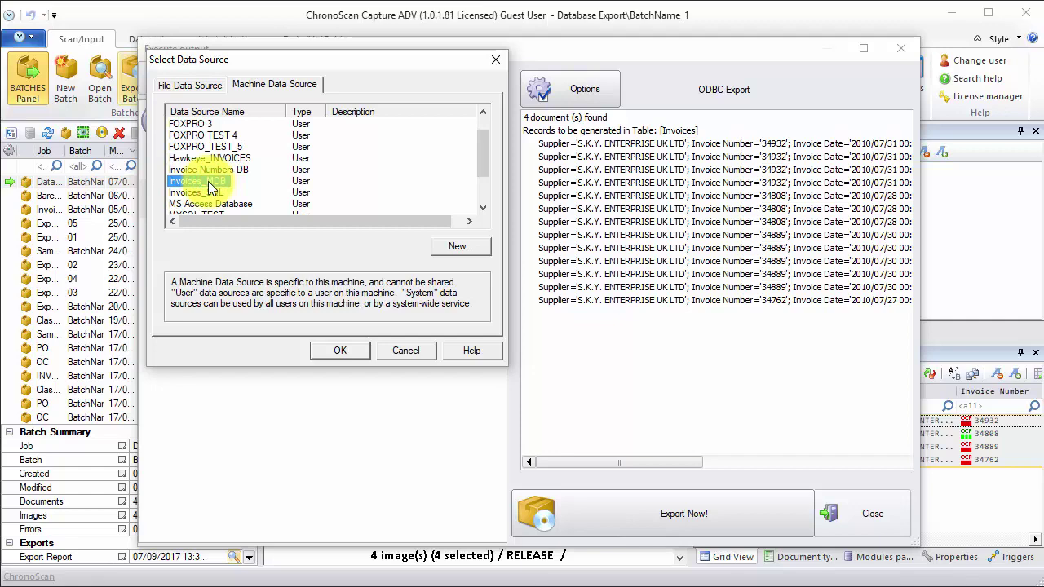
left_click(333, 347)
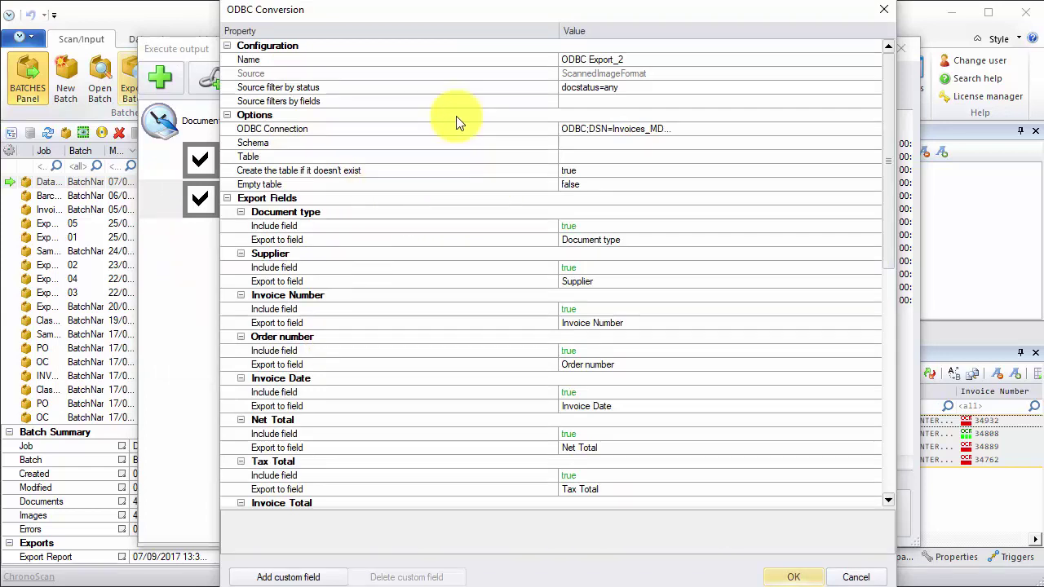
Name the new ODBC output LINE ITEM EXPORT MDB
left_click_drag(481, 12, 434, 19)
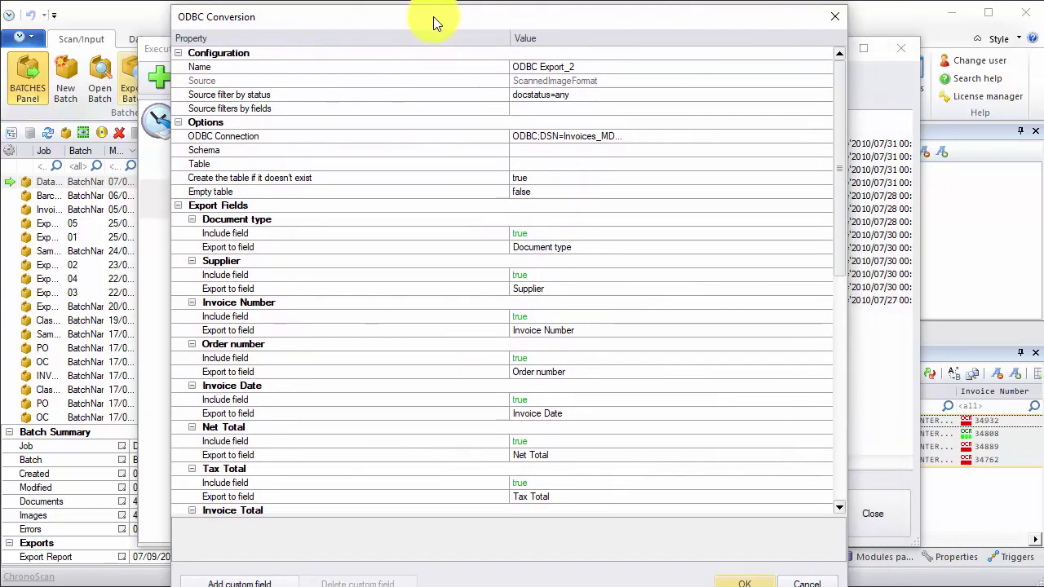
left_click(351, 65)
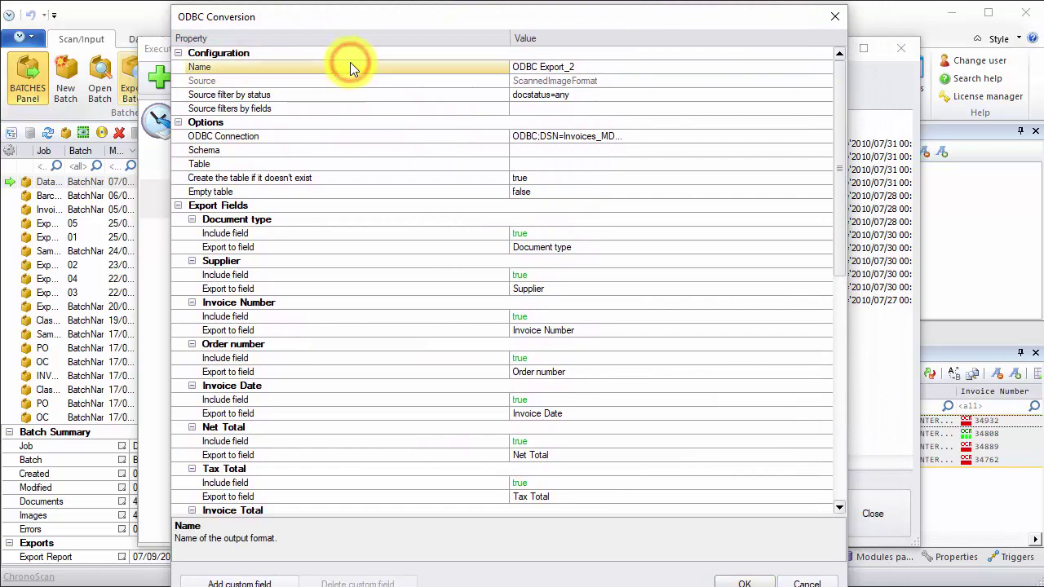
left_click(575, 66)
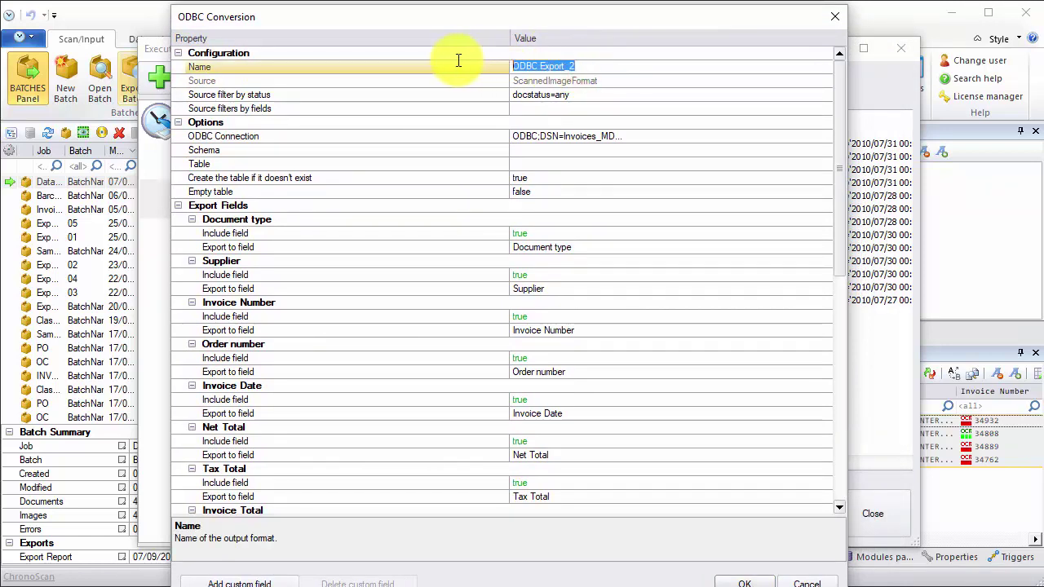
type("L")
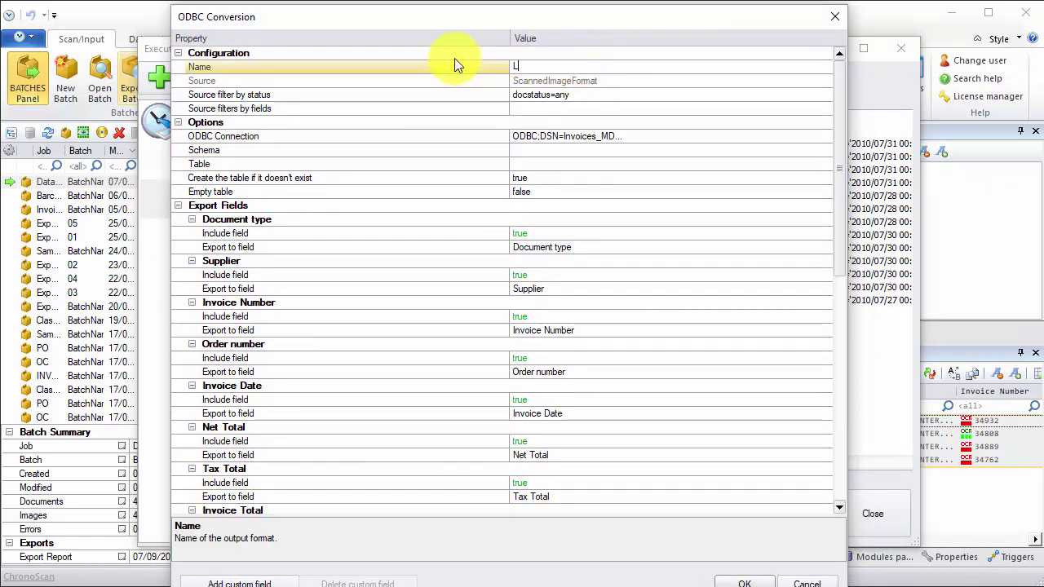
type("INE ITEM EXPORT MDB")
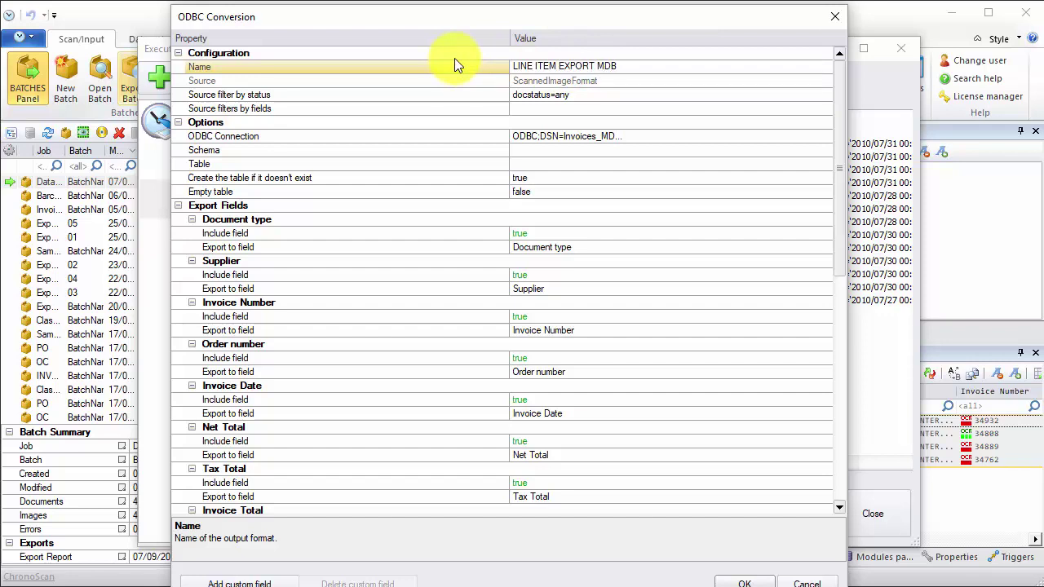
left_click(608, 100)
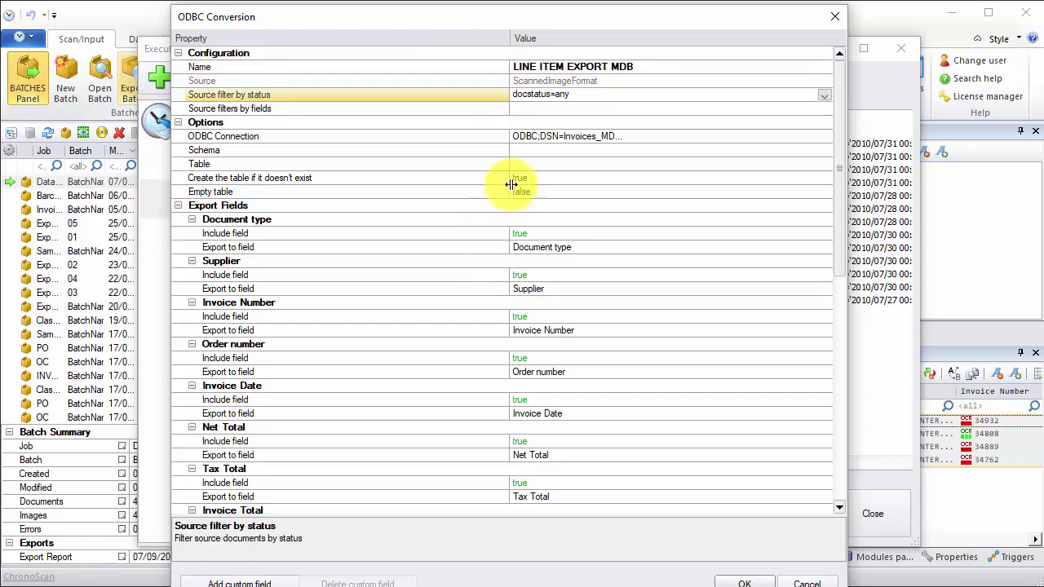
Set the output's destination table to LINE ITEM DATA
left_click(340, 180)
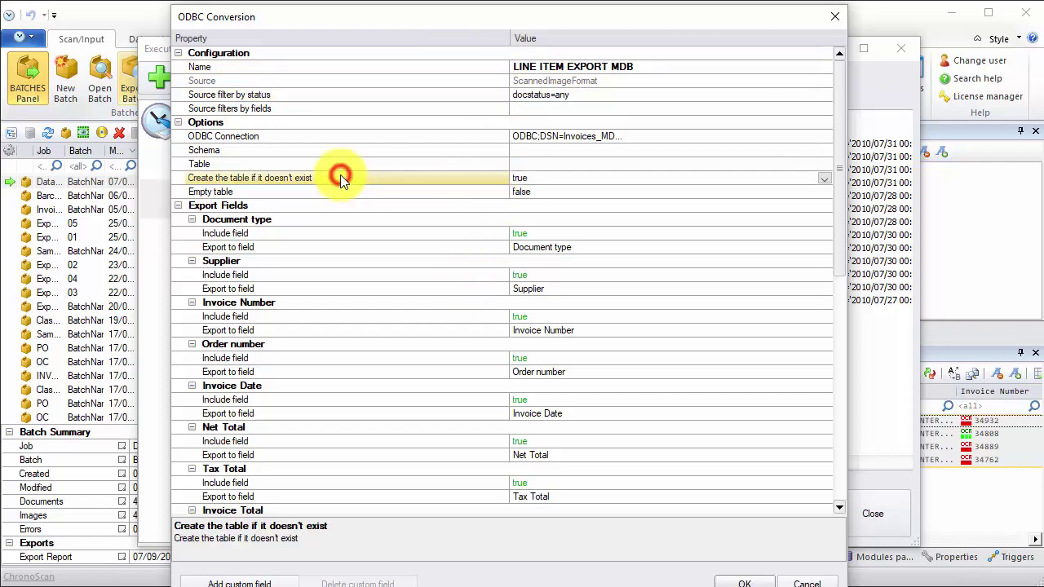
left_click(538, 167)
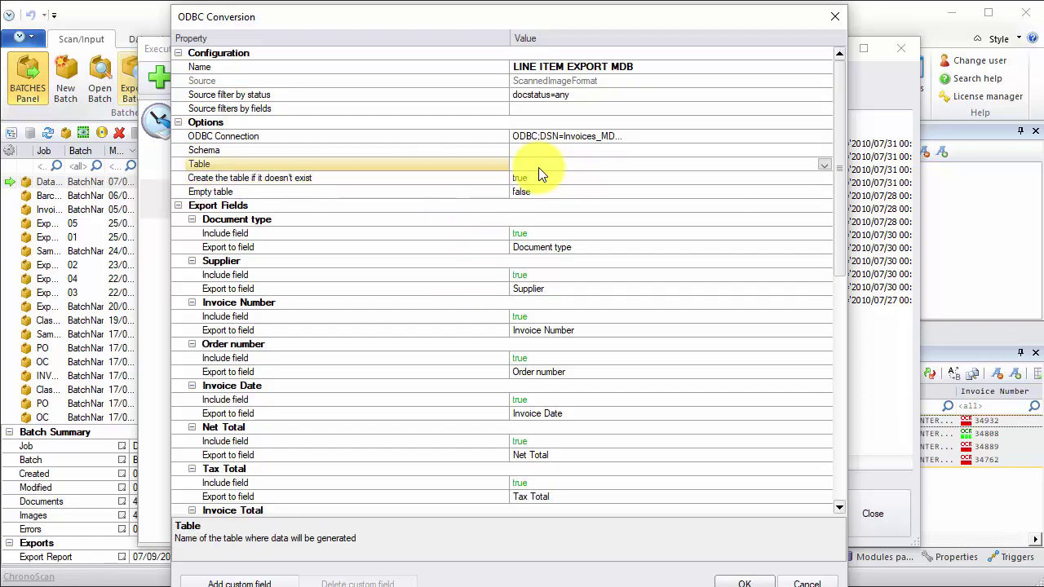
type("LINE ITEM DATA")
key("Return")
Exclude the Document type, Supplier and Invoice Number fields from the line item export
left_click(533, 214)
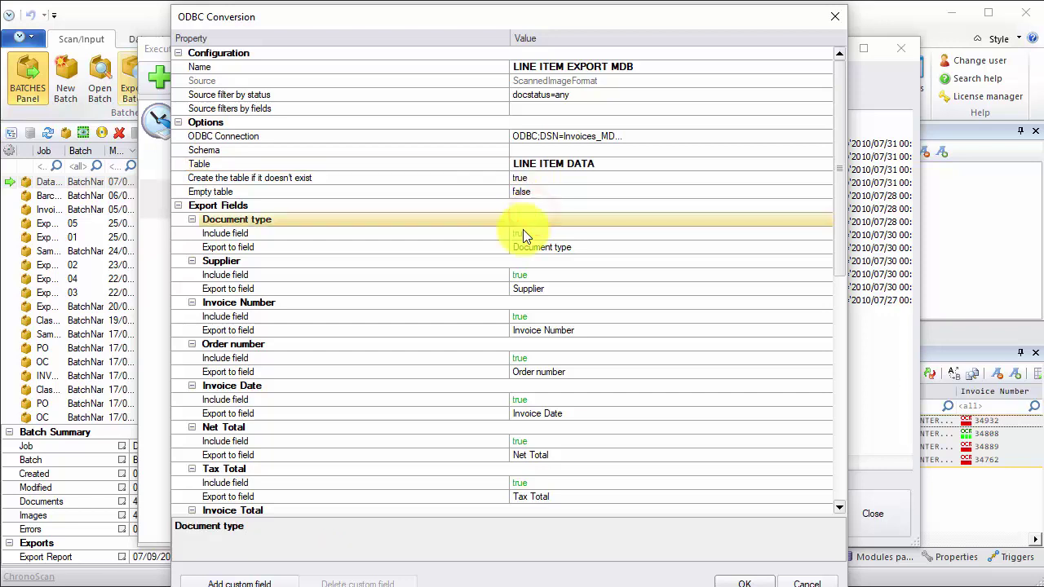
left_click(560, 235)
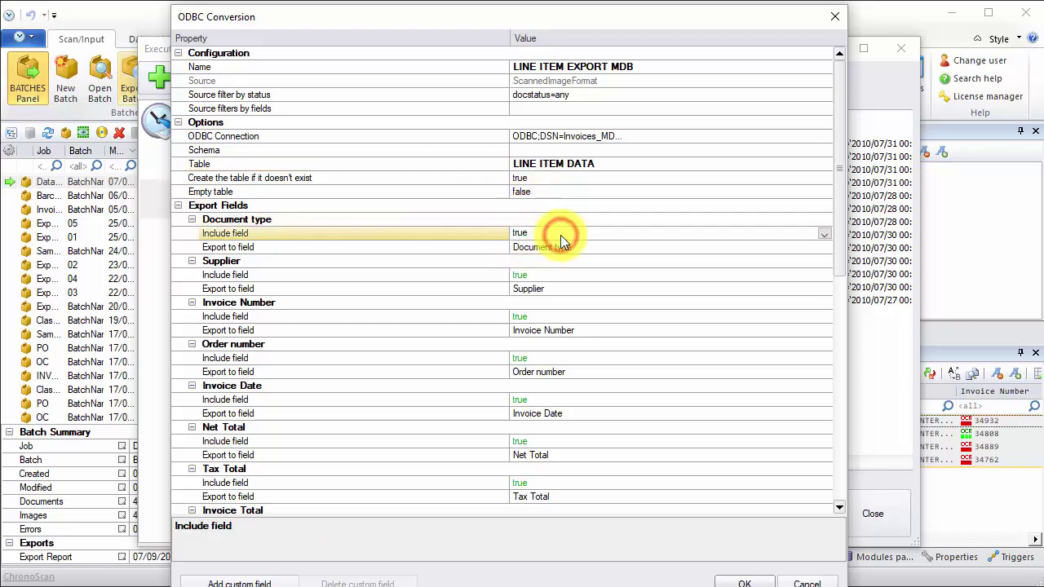
left_click(823, 234)
left_click(723, 260)
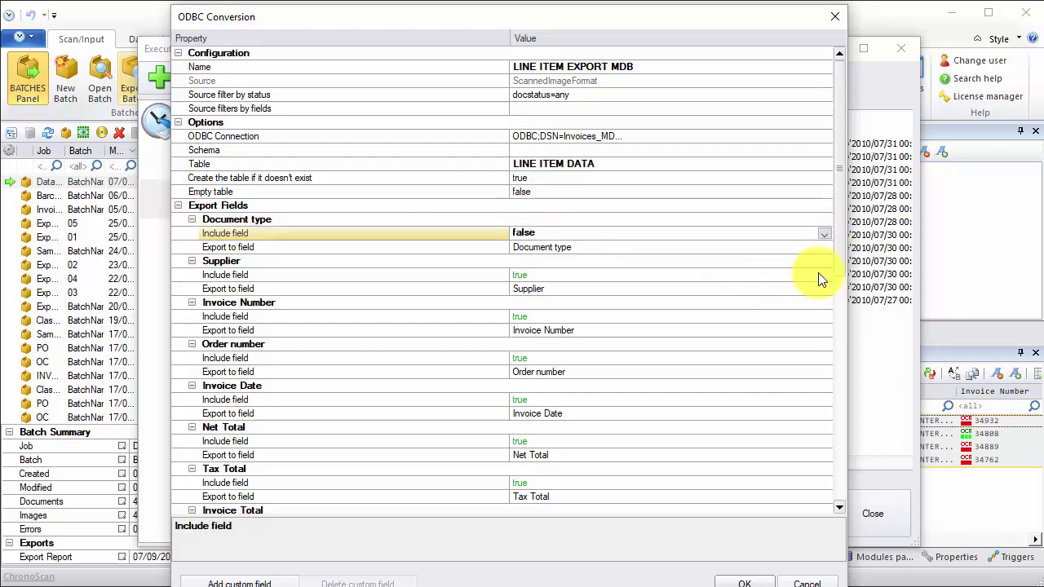
left_click(824, 275)
left_click(716, 296)
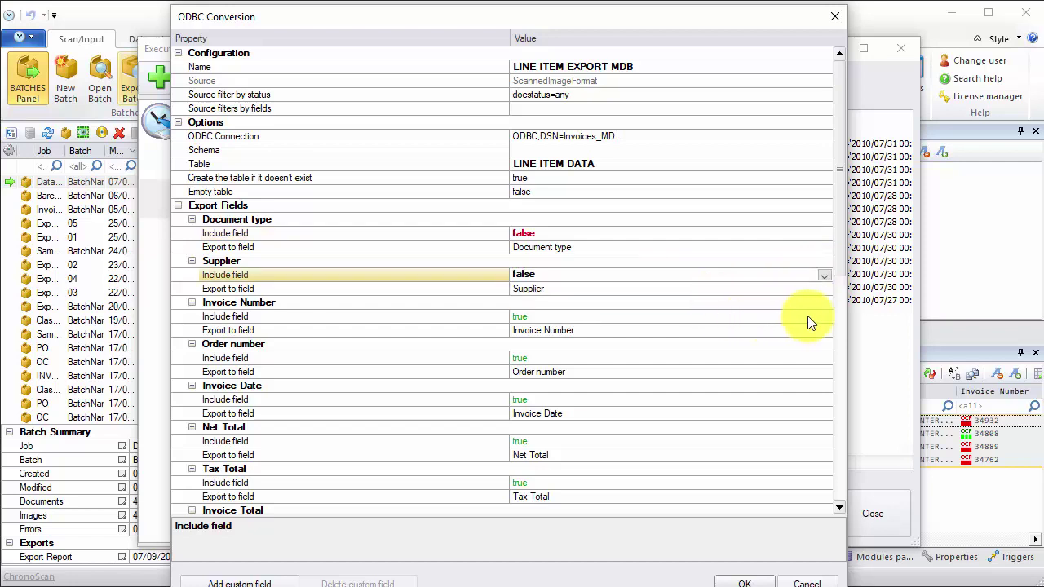
left_click(808, 316)
left_click(723, 338)
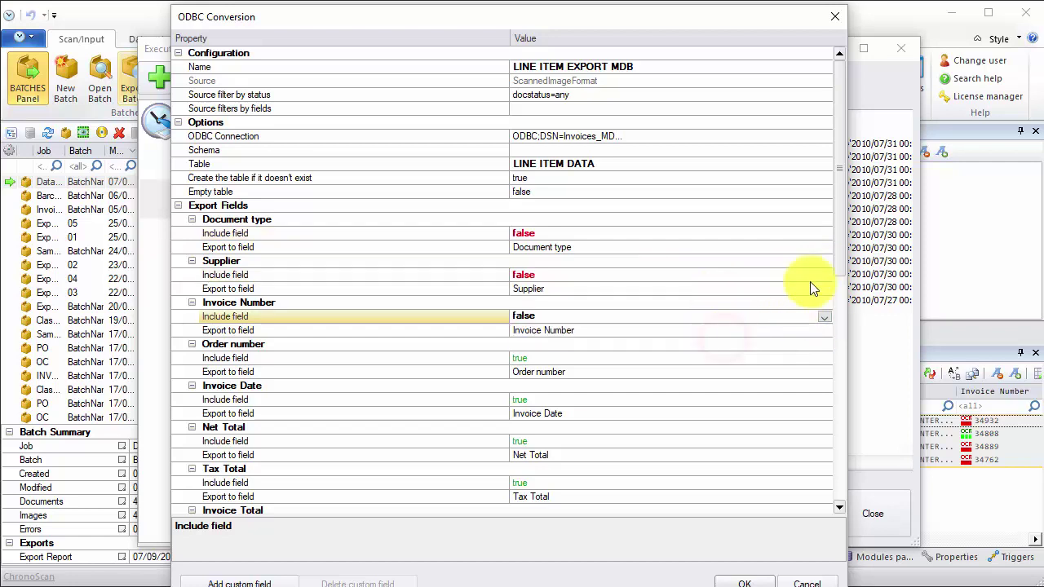
Exclude the Order number and Invoice Date fields from the line item export
scroll(836, 237, "down", 3)
left_click(821, 232)
left_click(823, 233)
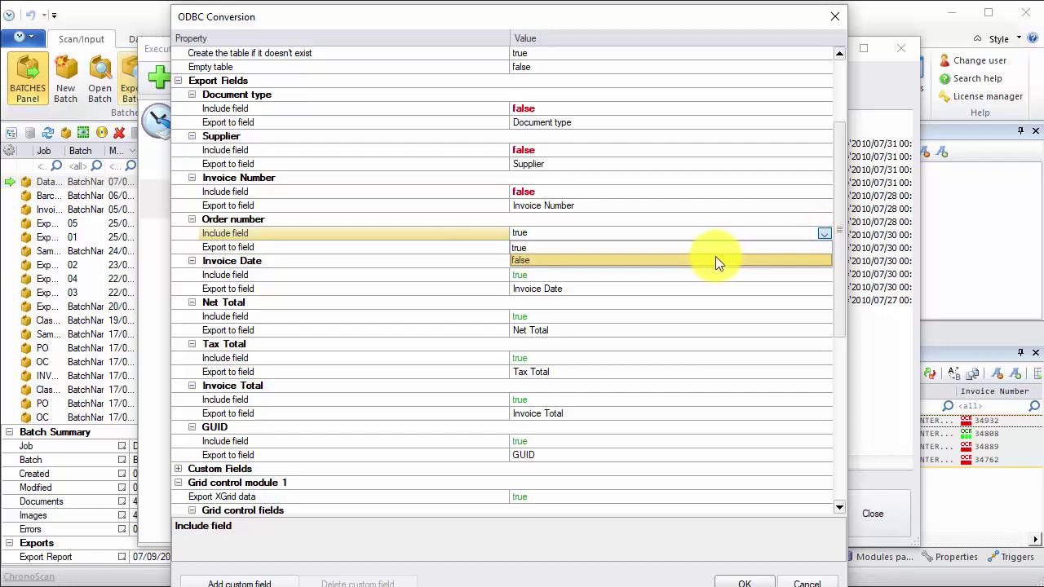
left_click(716, 260)
left_click(759, 274)
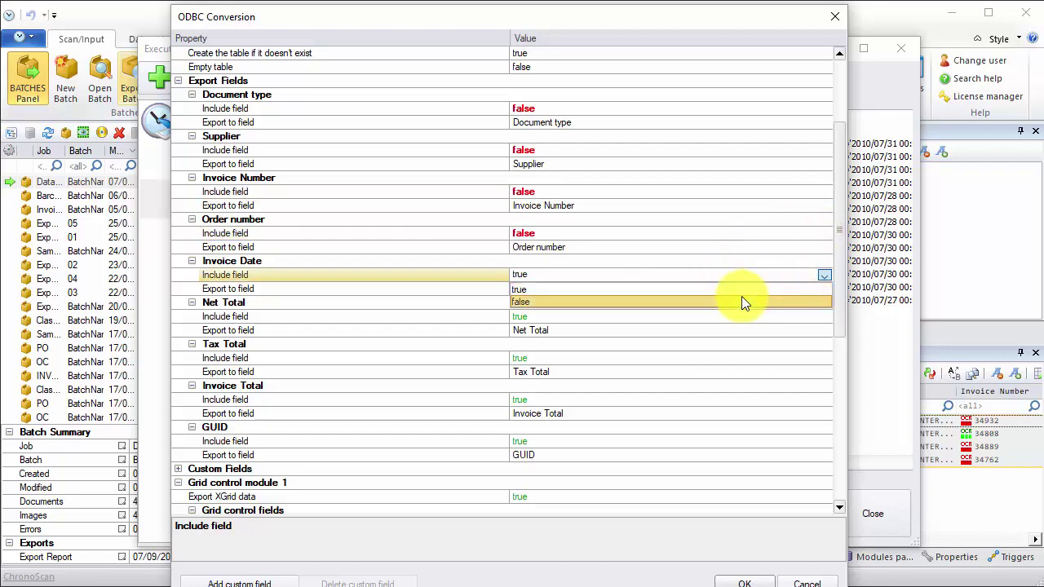
left_click(741, 302)
Exclude the Net Total, Tax Total and Invoice Total fields from the line item export
left_click(823, 316)
left_click(749, 346)
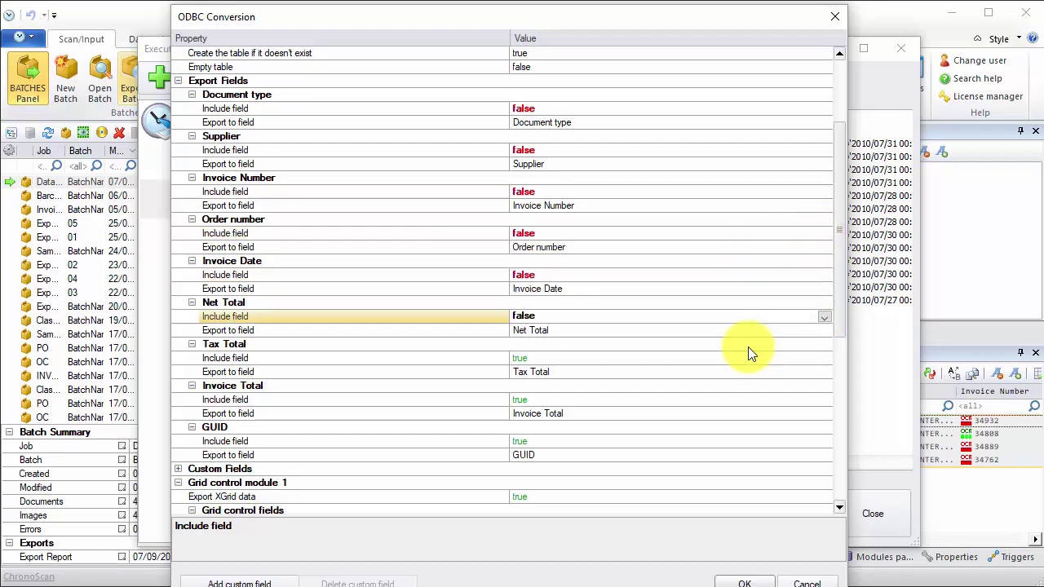
left_click(826, 346)
left_click(826, 360)
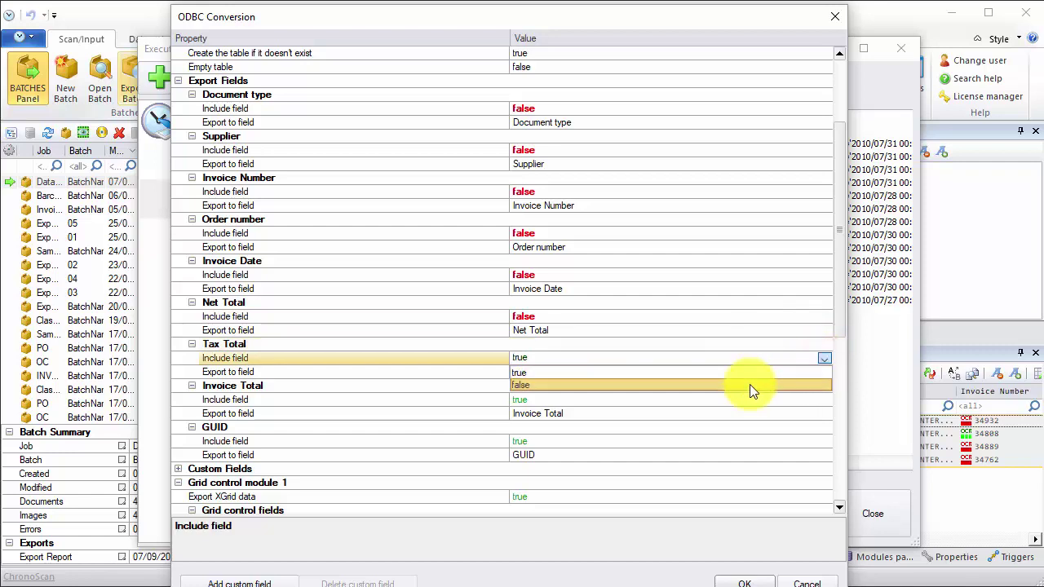
left_click(750, 385)
left_click(822, 399)
left_click(758, 427)
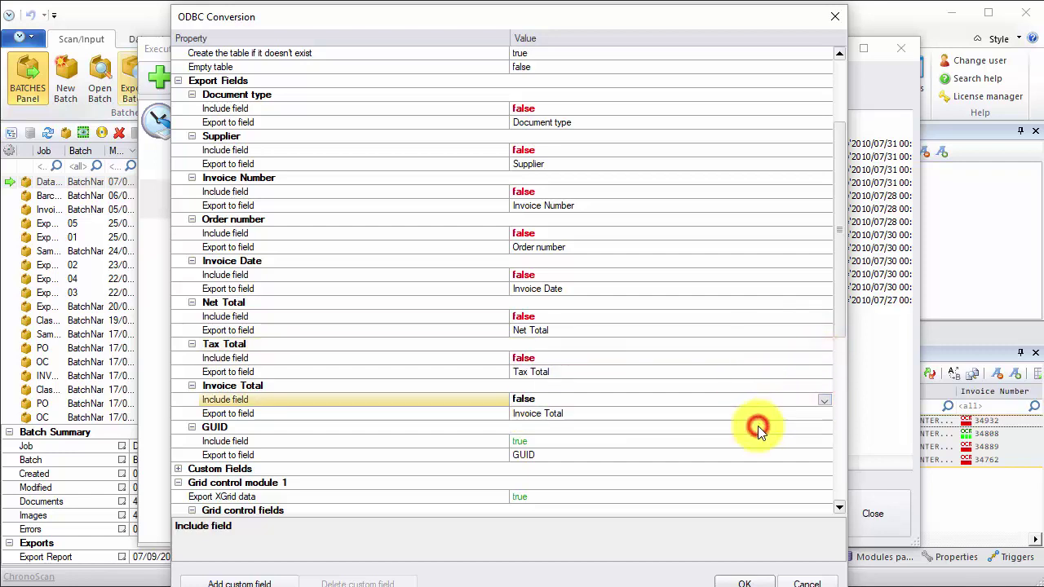
Review the GUID and grid control fields of the line item export, and accept the output's settings
left_click_drag(842, 286, 831, 437)
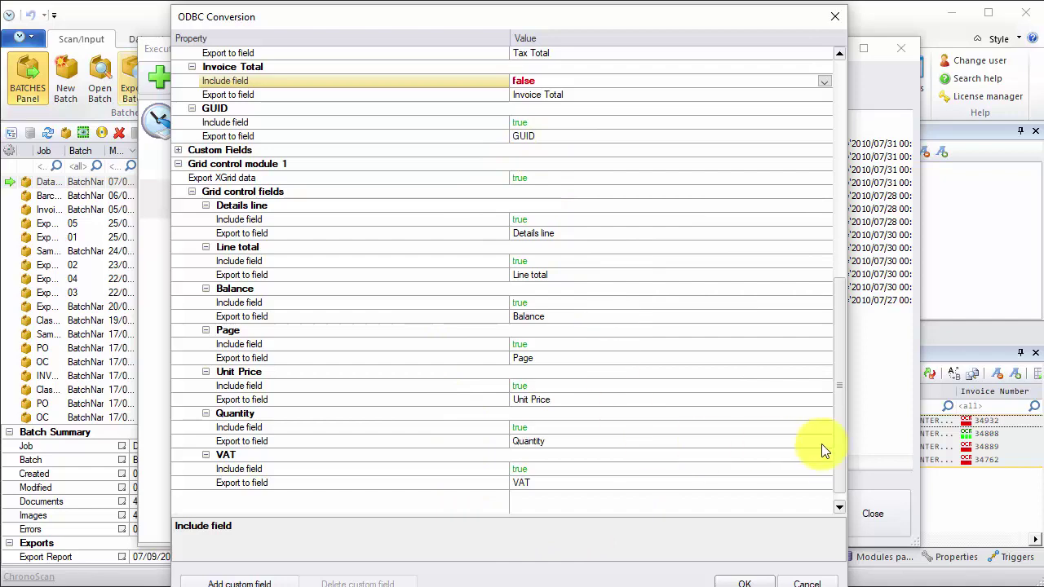
left_click_drag(842, 417, 795, 230)
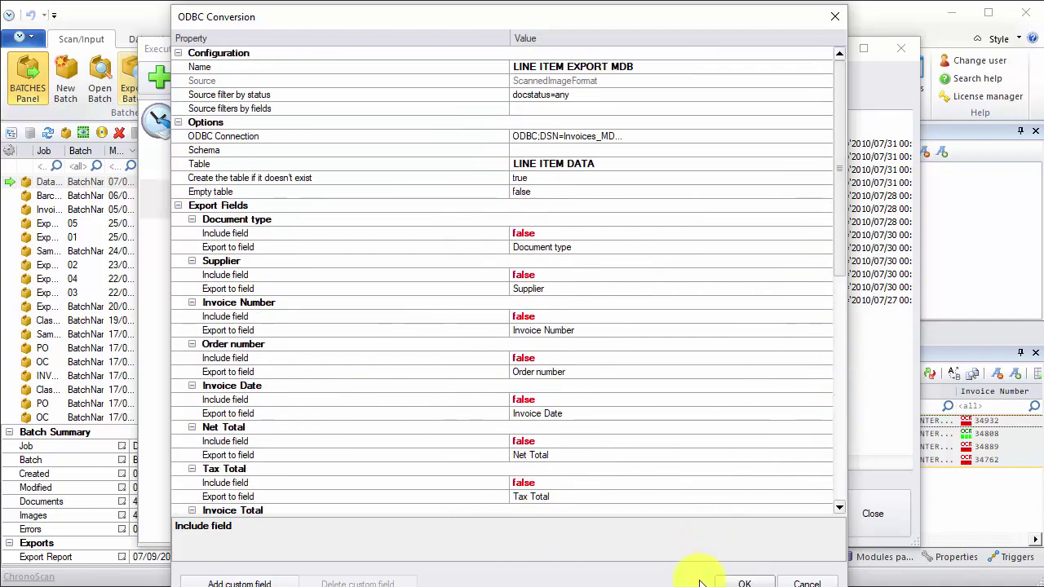
left_click(730, 581)
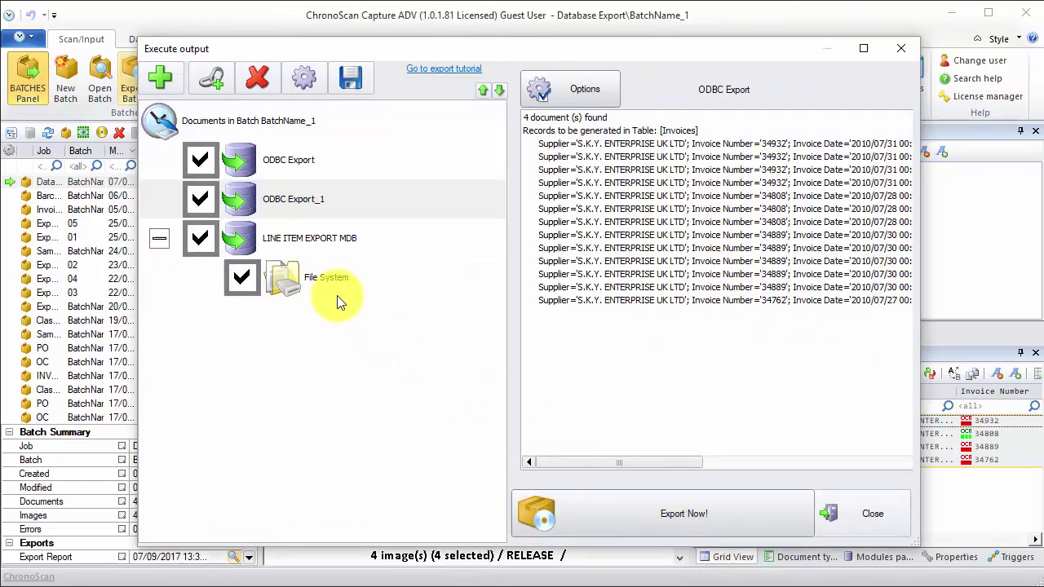
Delete the File System destination under LINE ITEM EXPORT MDB
left_click(325, 279)
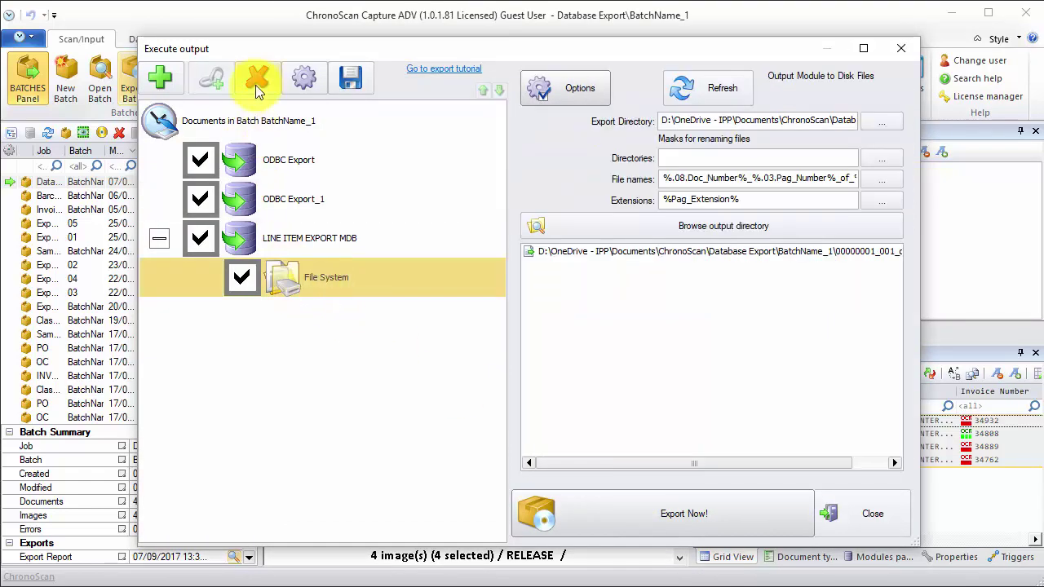
left_click(255, 79)
left_click(568, 332)
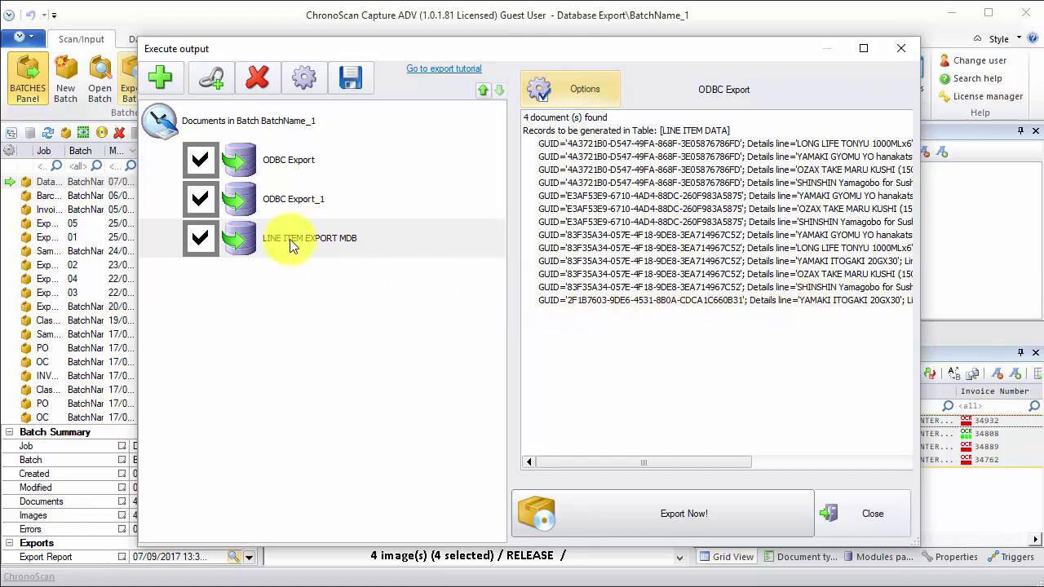
Open the settings of the existing ODBC Export output and set Export XGrid data to false
left_click(287, 199)
left_click(285, 161)
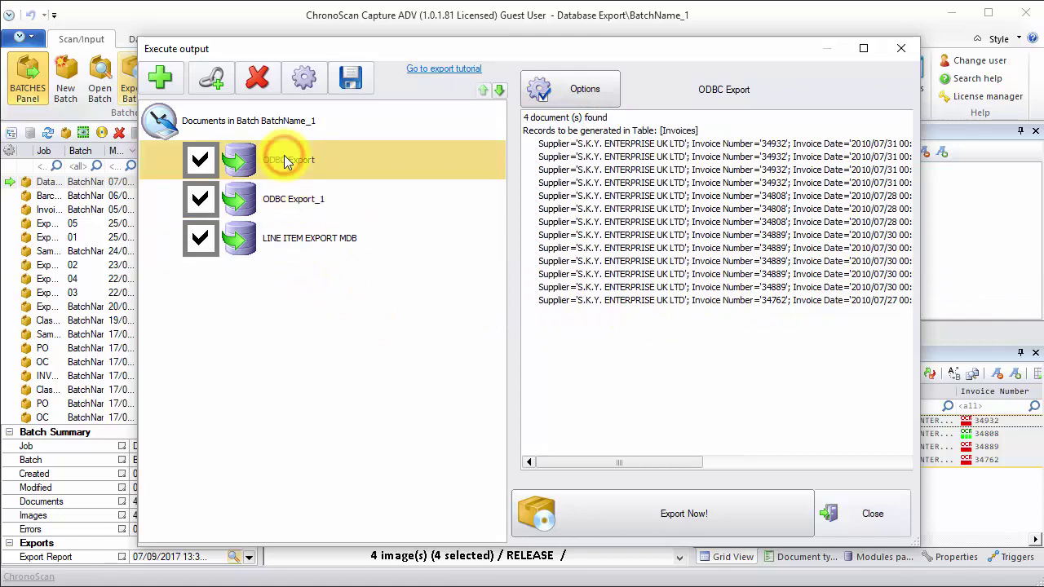
left_click(533, 91)
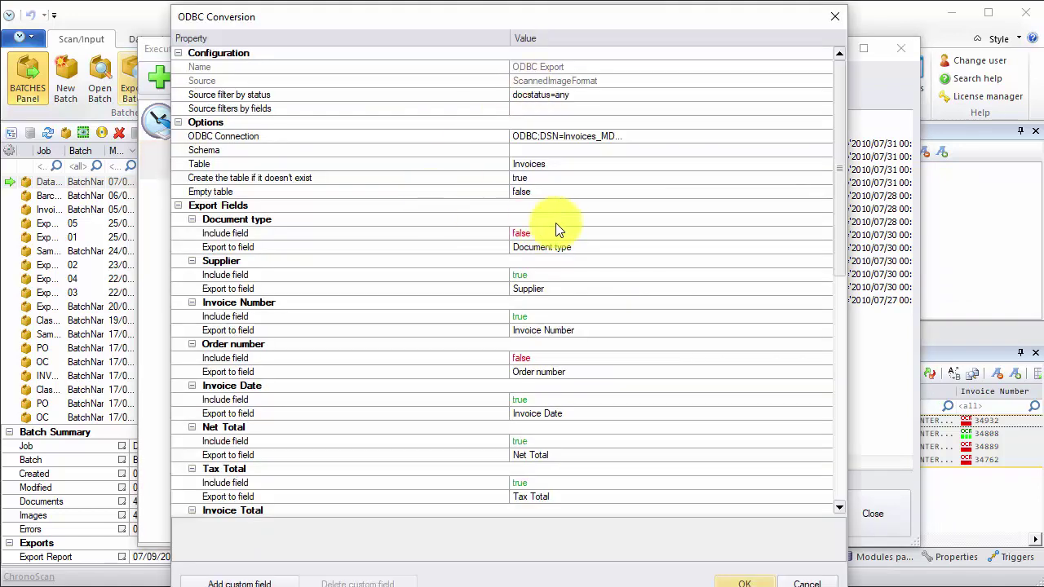
left_click(620, 137)
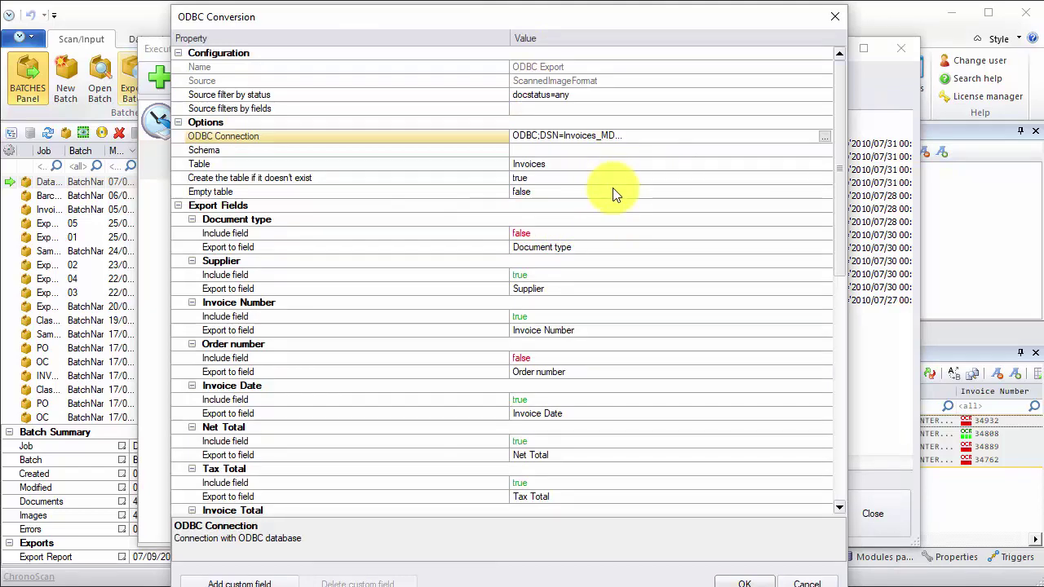
left_click(840, 210)
left_click_drag(843, 220, 827, 349)
left_click(242, 316)
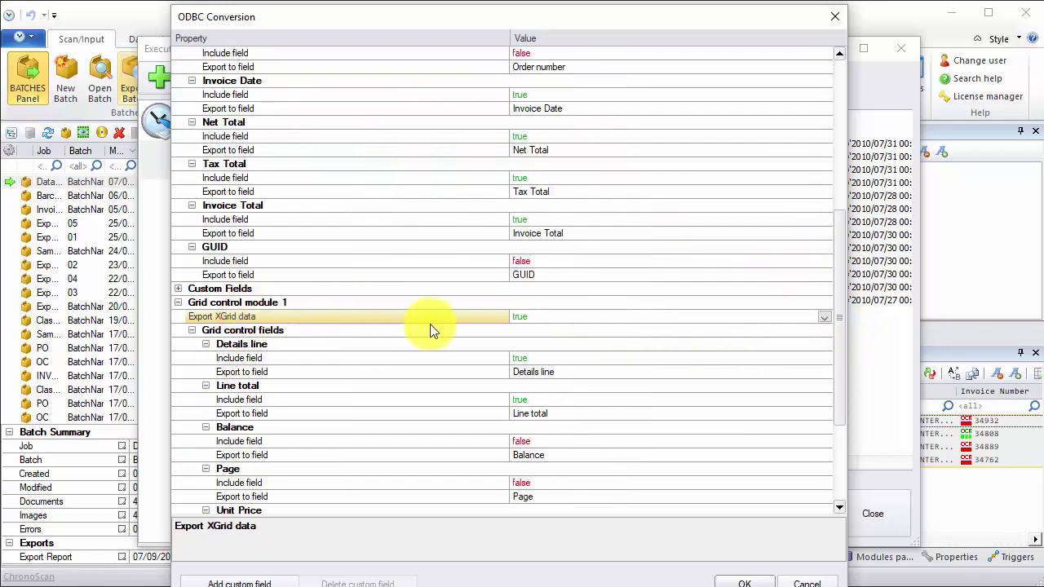
left_click(826, 317)
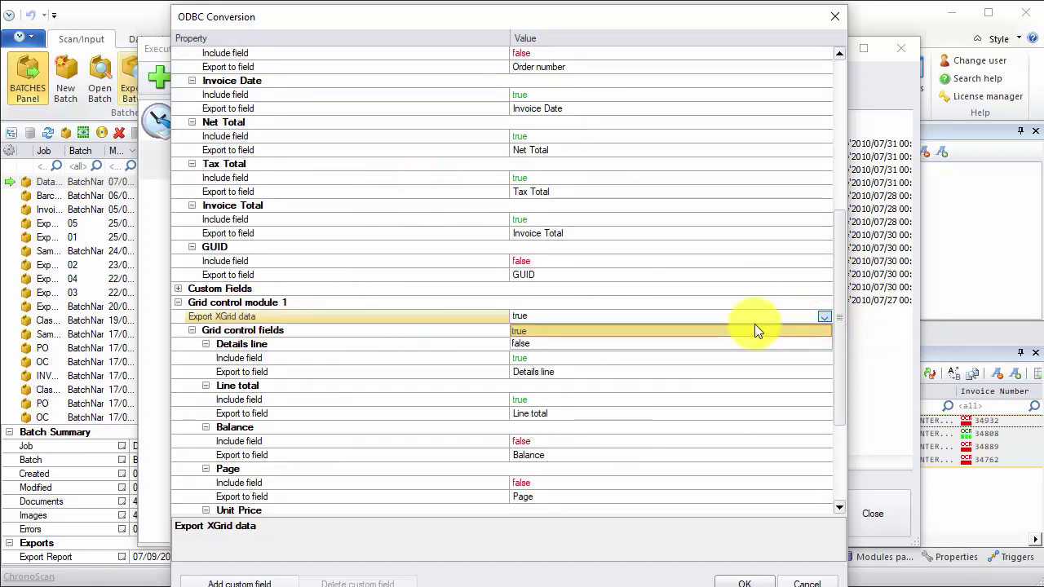
left_click(715, 344)
Include the GUID field in the ODBC Export output and accept its settings
left_click(545, 261)
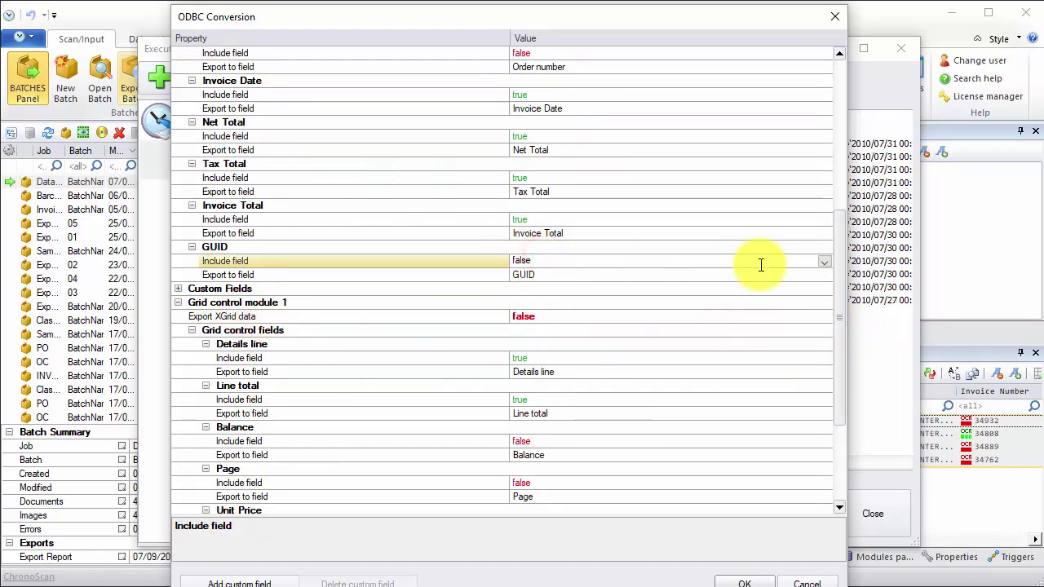
left_click(824, 262)
left_click(733, 275)
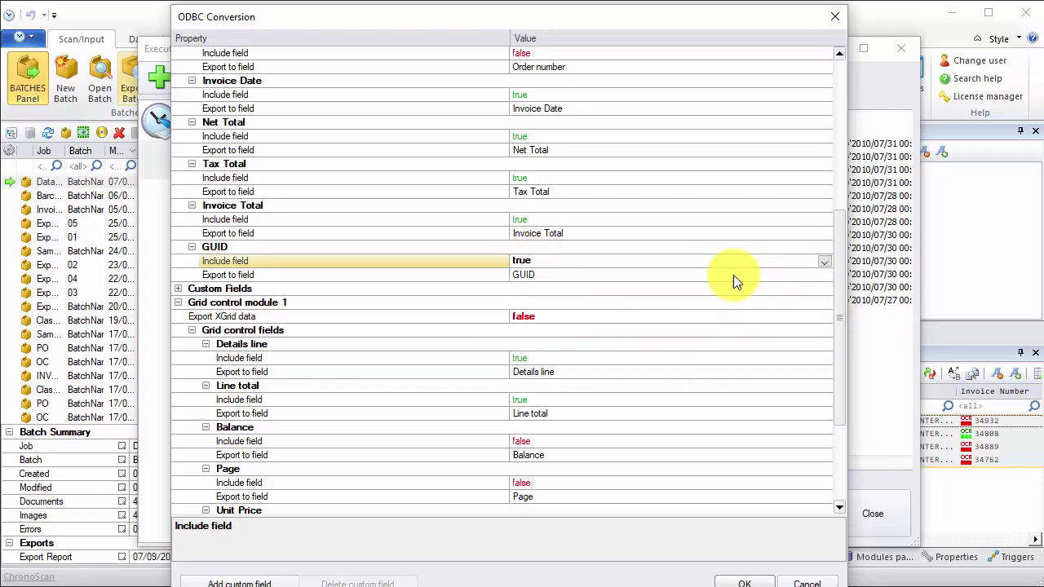
left_click(737, 582)
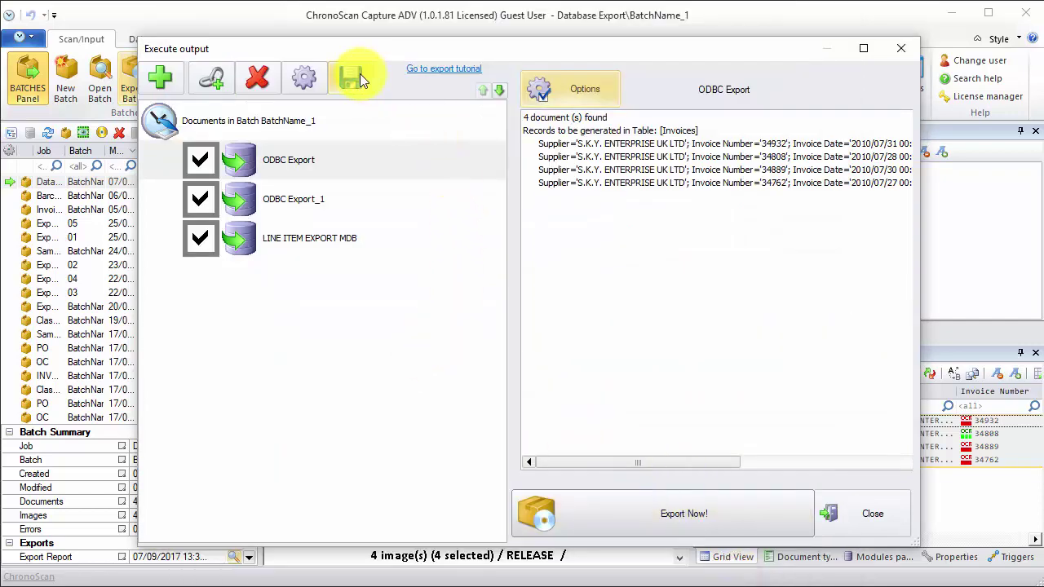
Run the export without ODBC Export_1, and expand the results of both executed modules in the output report
left_click(197, 200)
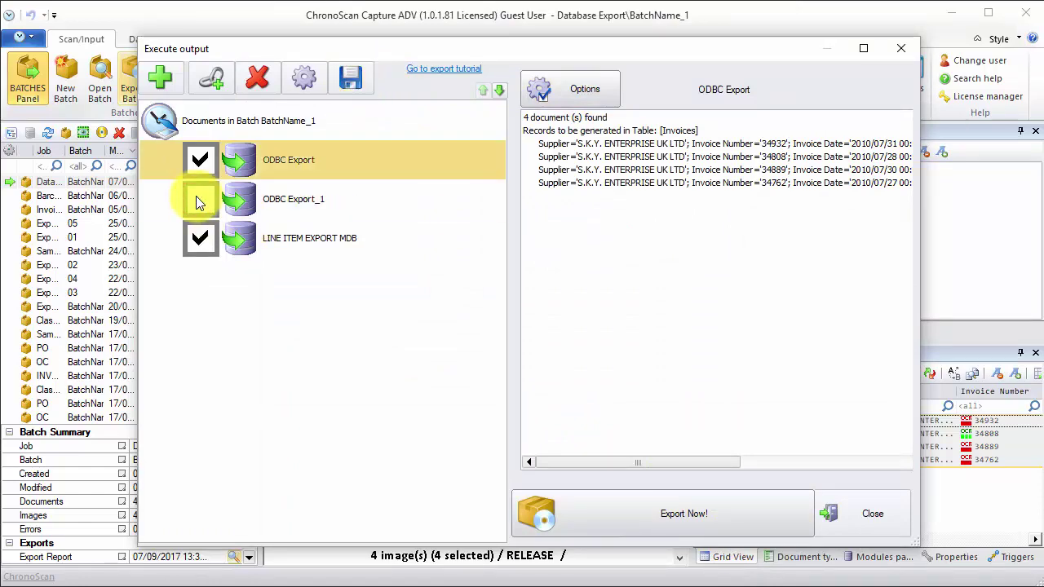
left_click(659, 509)
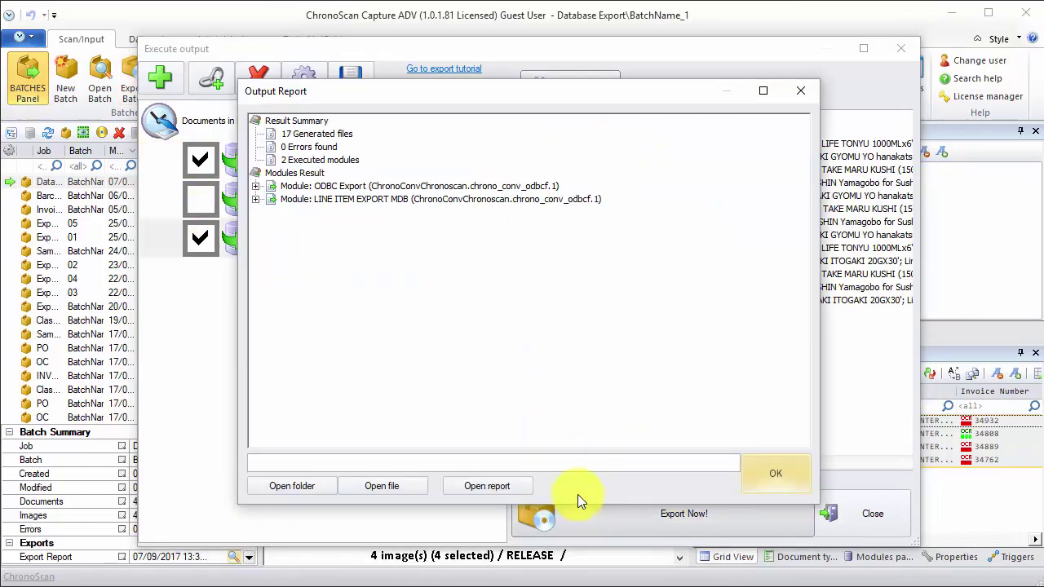
left_click(256, 186)
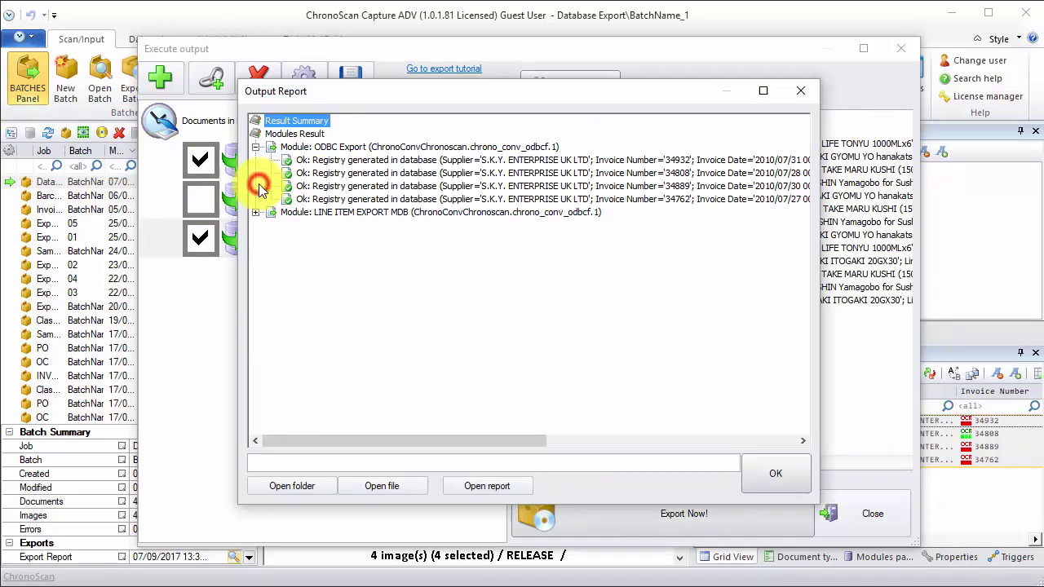
left_click(257, 211)
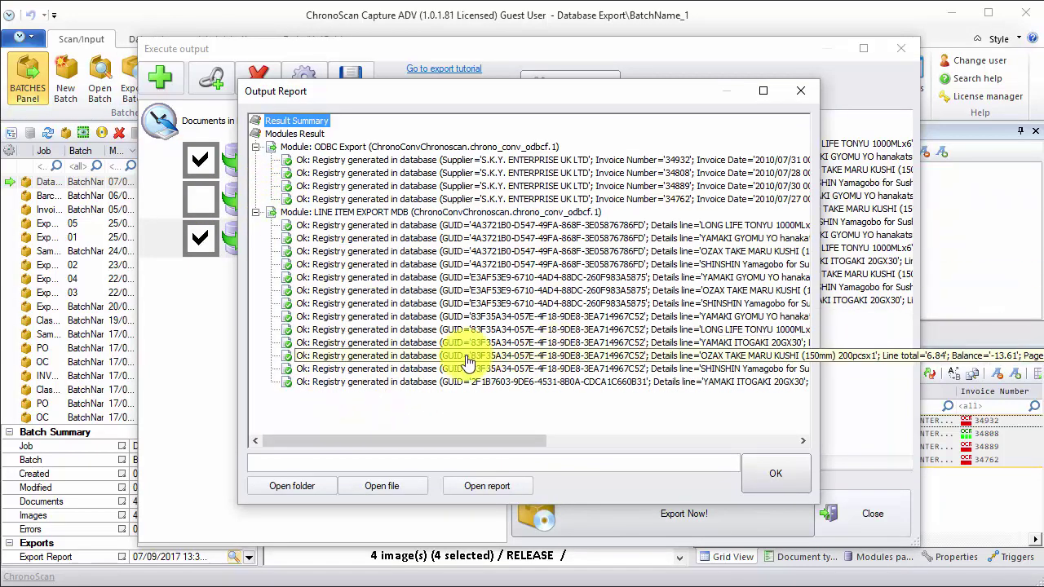
Close the output report and, in Access, open the Invoices table of Invoice_Data with the GUID column widened to show full values
left_click(774, 481)
left_click(826, 504)
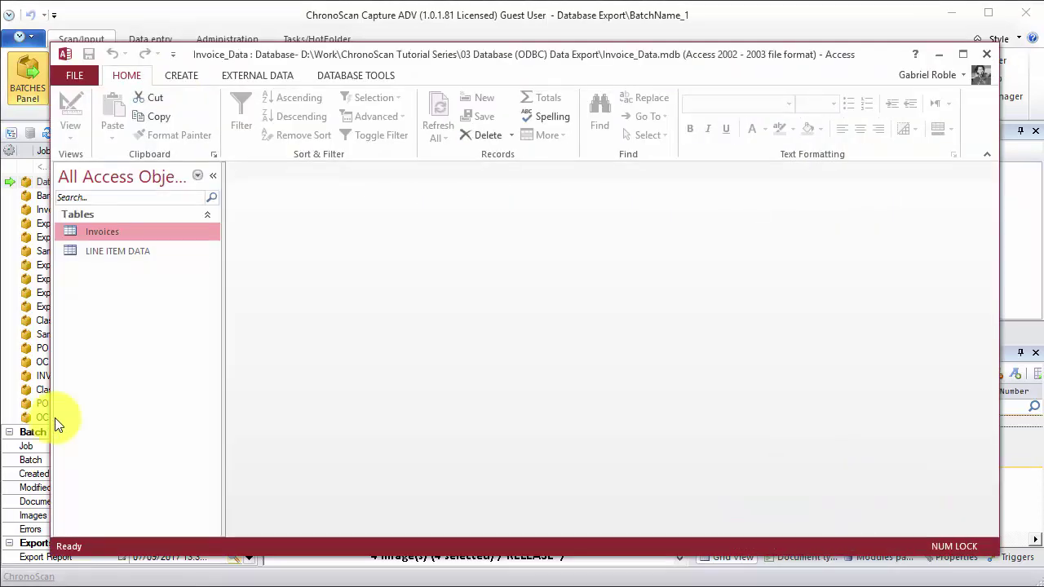
double_click(106, 231)
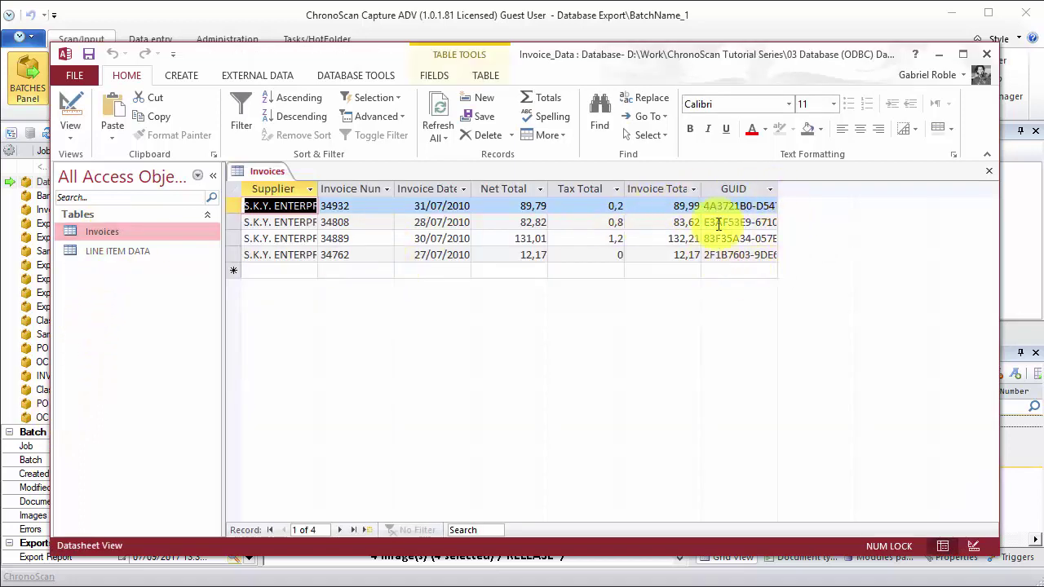
left_click_drag(778, 188, 984, 191)
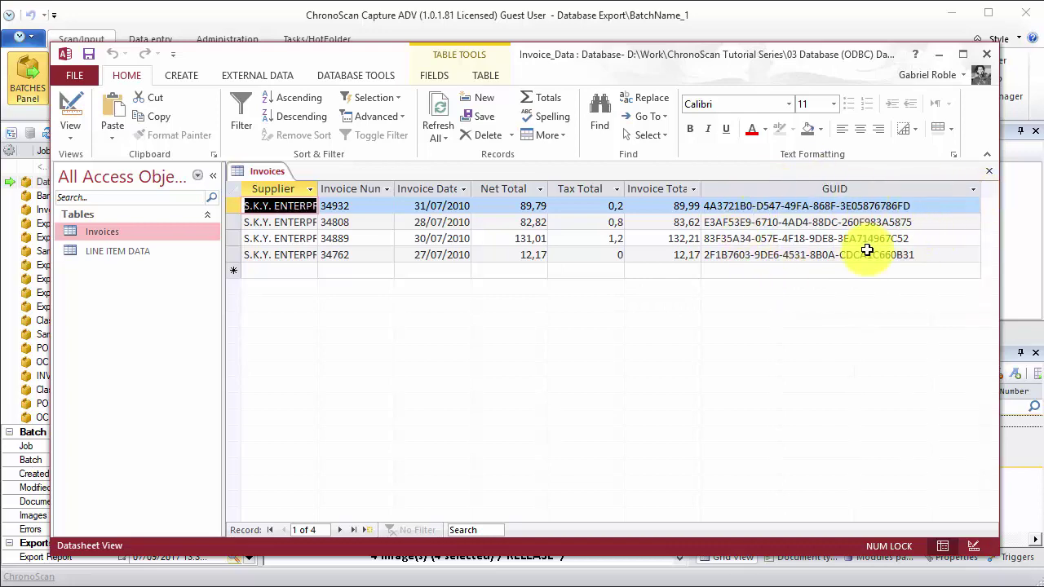
Open the LINE ITEM DATA table, widen its GUID column, and examine the GUID of the fifth record
double_click(115, 253)
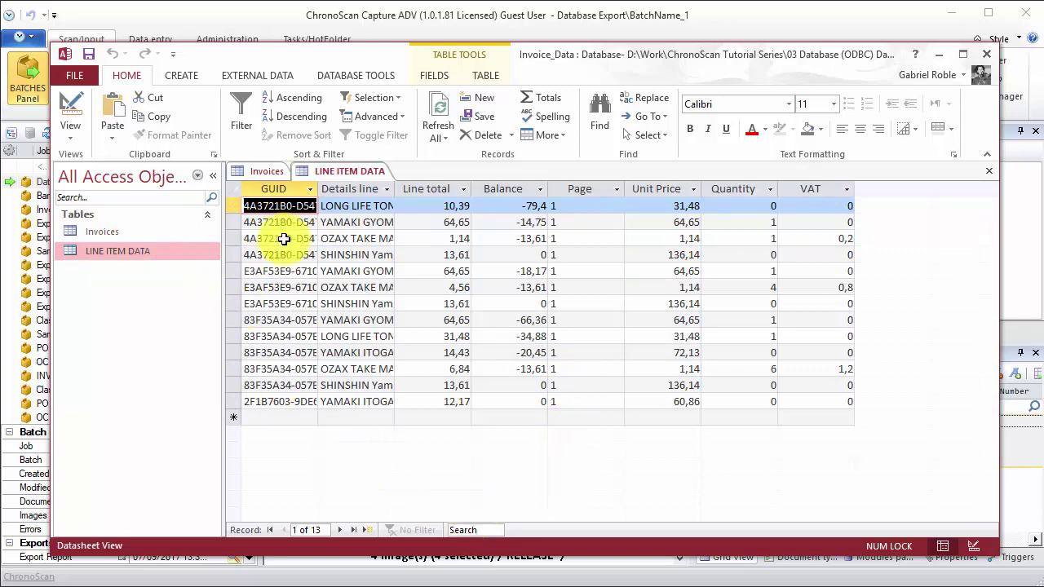
left_click_drag(318, 189, 449, 203)
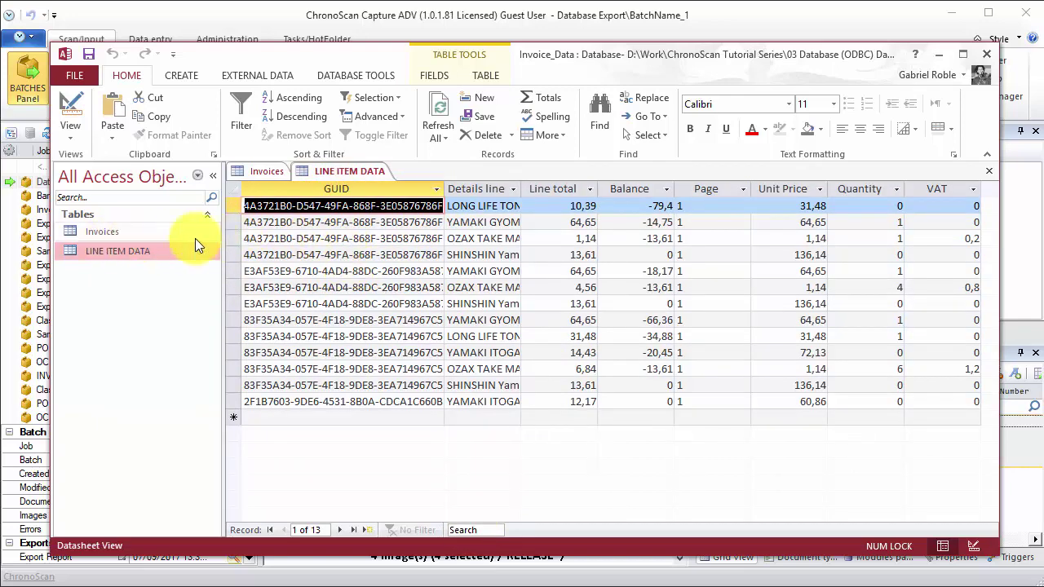
left_click(275, 271)
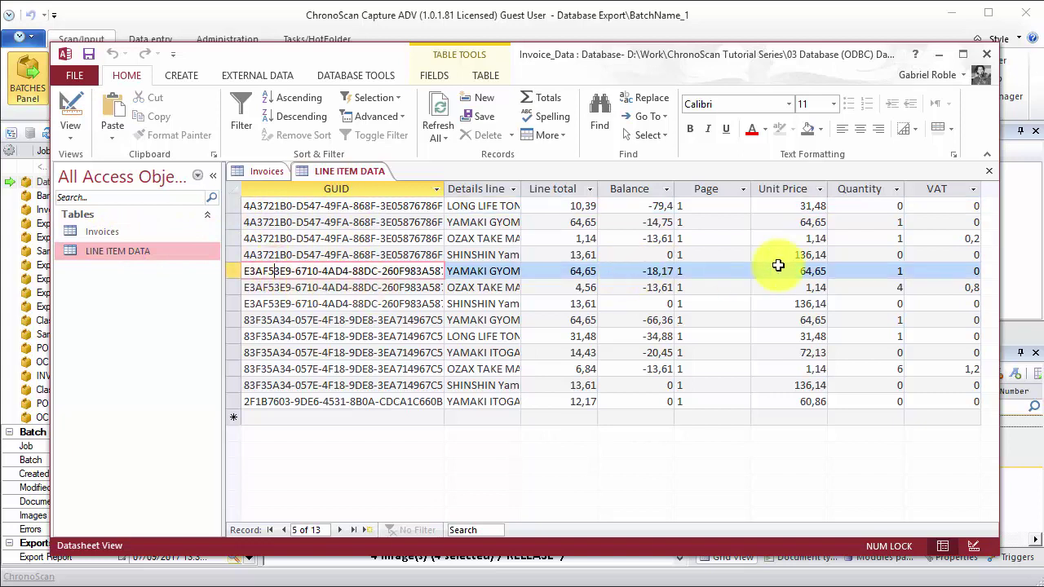